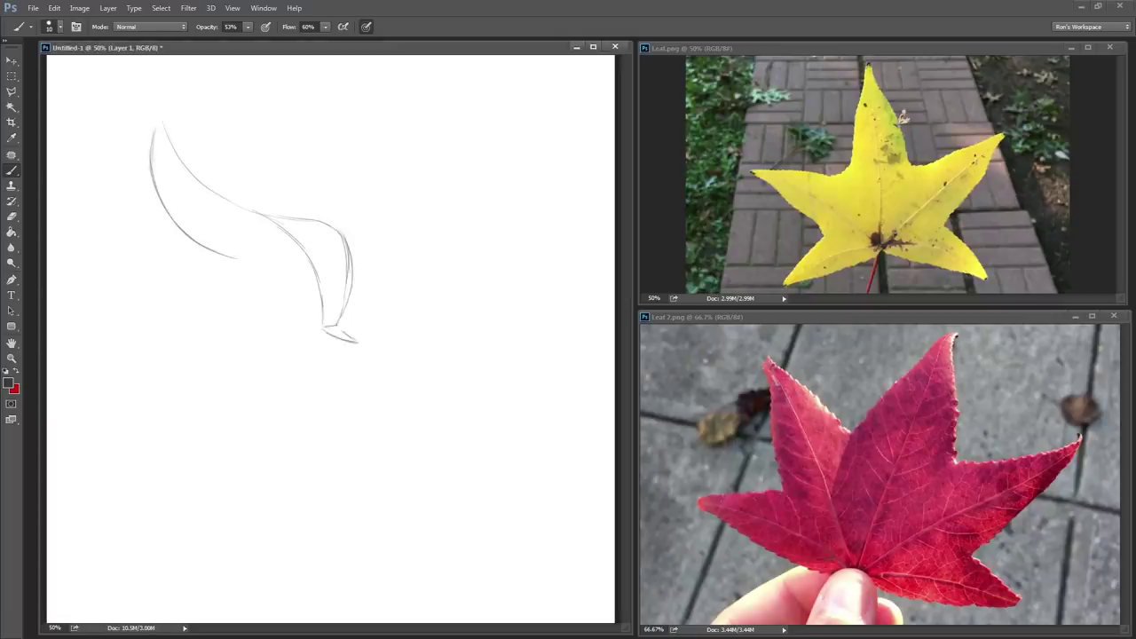
Step: Sketch the creature's second hind leg and both front legs with their feet, plus a thin raised tail
mouse_move(337, 224)
mouse_down()
mouse_move(371, 229)
mouse_move(380, 322)
mouse_move(365, 323)
mouse_up()
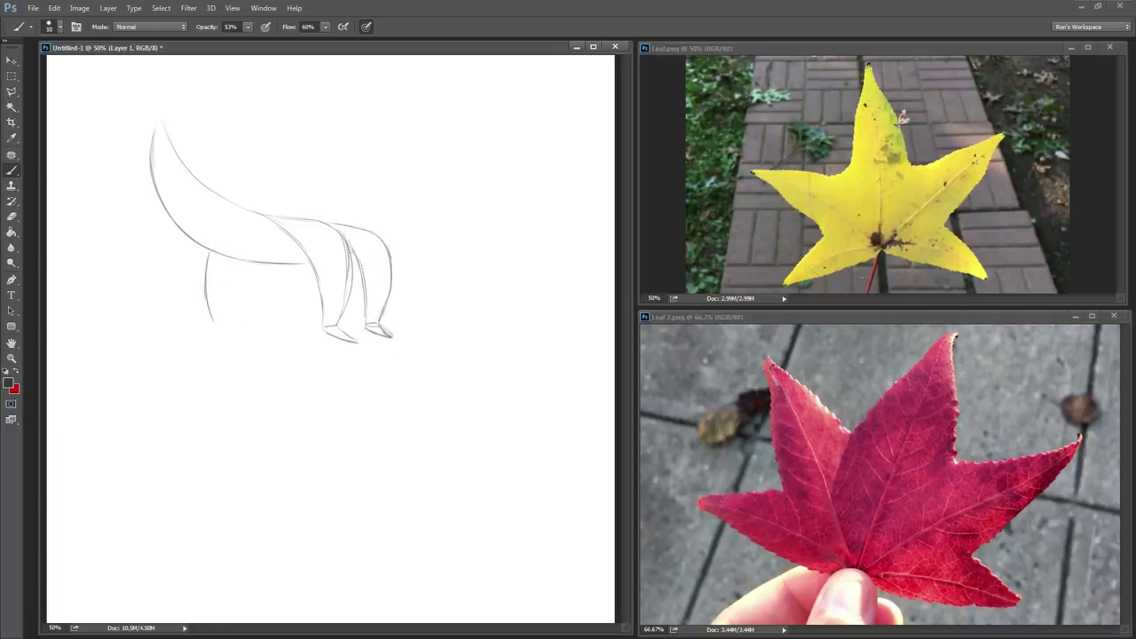
drag(233, 260, 223, 320)
drag(204, 319, 218, 323)
mouse_move(253, 266)
mouse_down()
mouse_move(256, 310)
mouse_move(268, 316)
mouse_up()
drag(248, 315, 262, 314)
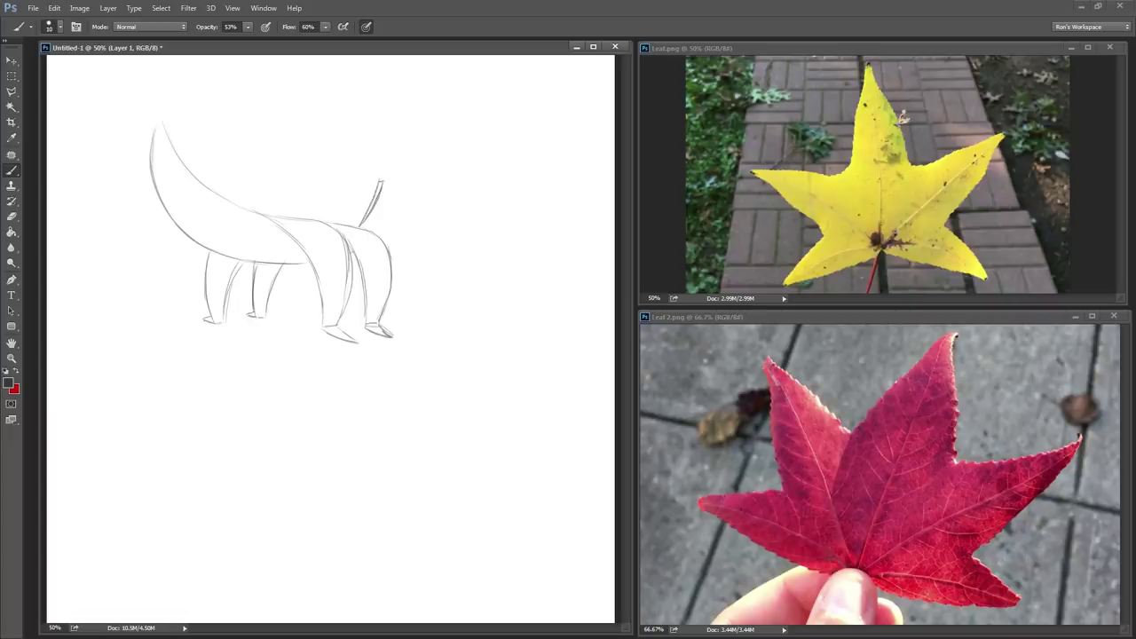
Step: Sketch the pointed ears and the face, and add inner contour lines to the front legs and belly
mouse_move(167, 112)
mouse_down()
mouse_move(159, 164)
mouse_move(202, 188)
mouse_up()
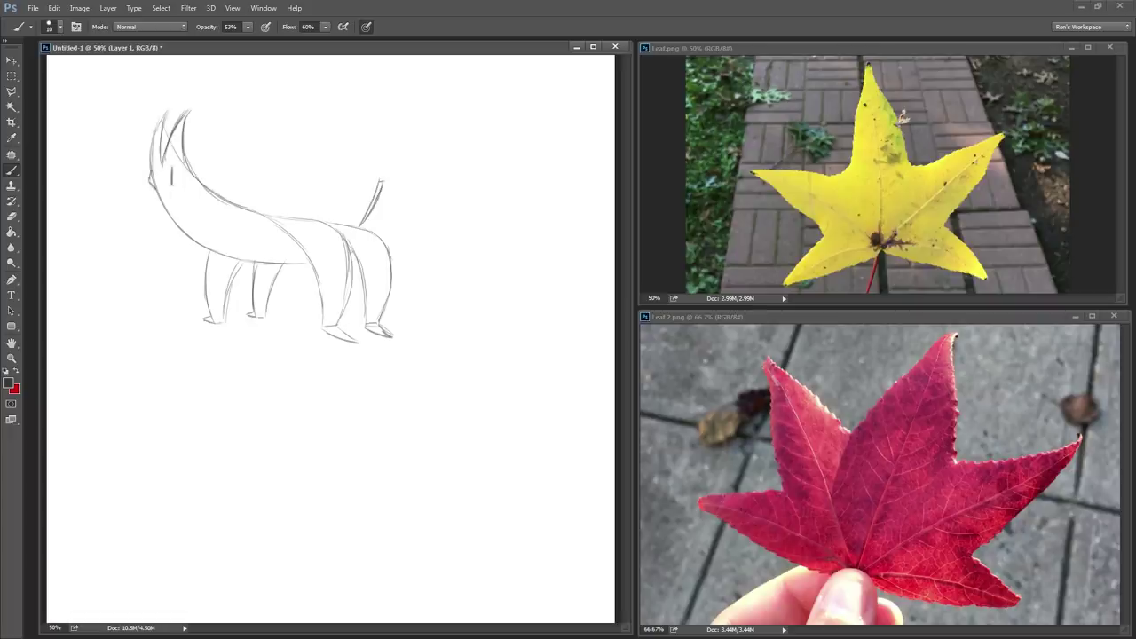
drag(173, 171, 175, 191)
drag(229, 259, 220, 290)
drag(279, 260, 266, 291)
drag(197, 232, 303, 254)
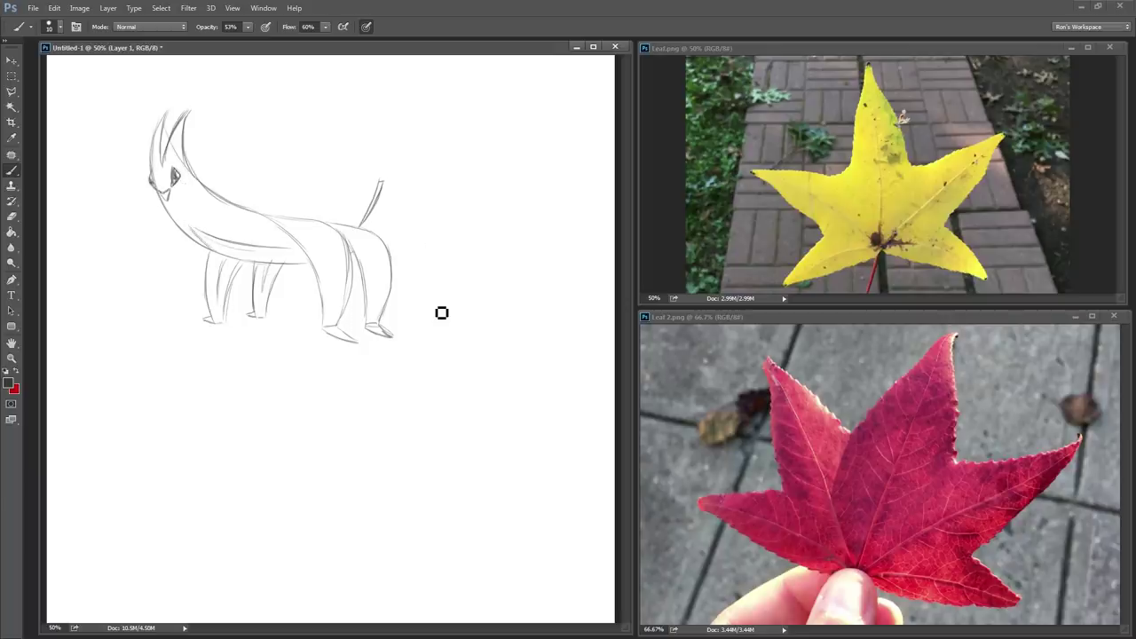
Step: Draw slanted stripes across the creature's neck and jagged fur tufts behind all four legs
mouse_move(195, 182)
mouse_down()
mouse_move(180, 217)
mouse_move(210, 228)
mouse_up()
drag(251, 212, 227, 239)
drag(343, 323, 358, 285)
mouse_move(381, 319)
mouse_down()
mouse_move(405, 299)
mouse_move(400, 282)
mouse_up()
drag(270, 313, 279, 287)
drag(227, 317, 236, 298)
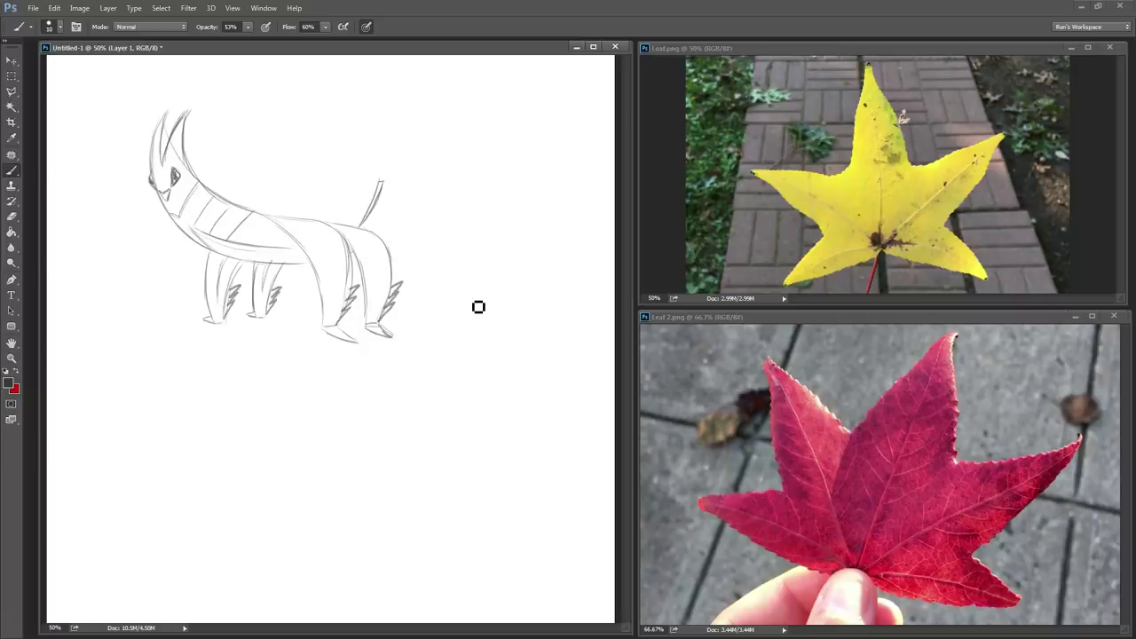
drag(272, 219, 302, 226)
Step: Move the first creature sketch to the canvas's lower-left area and return to the Brush on a new layer
key(v)
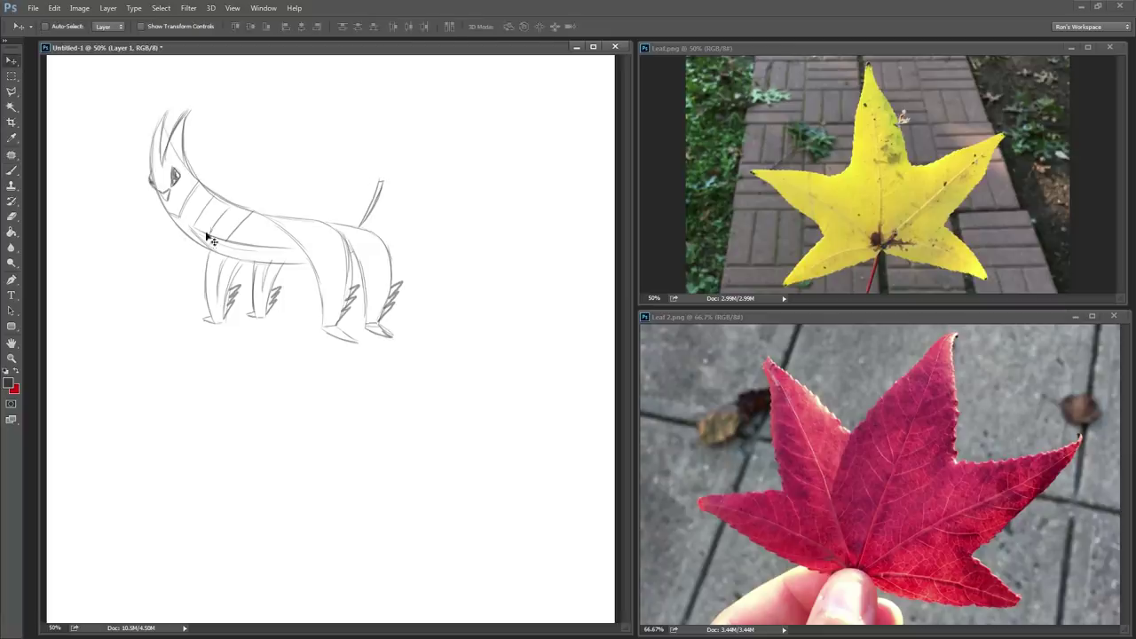
mouse_move(208, 234)
mouse_down()
mouse_move(134, 183)
mouse_move(135, 482)
mouse_up()
click(14, 170)
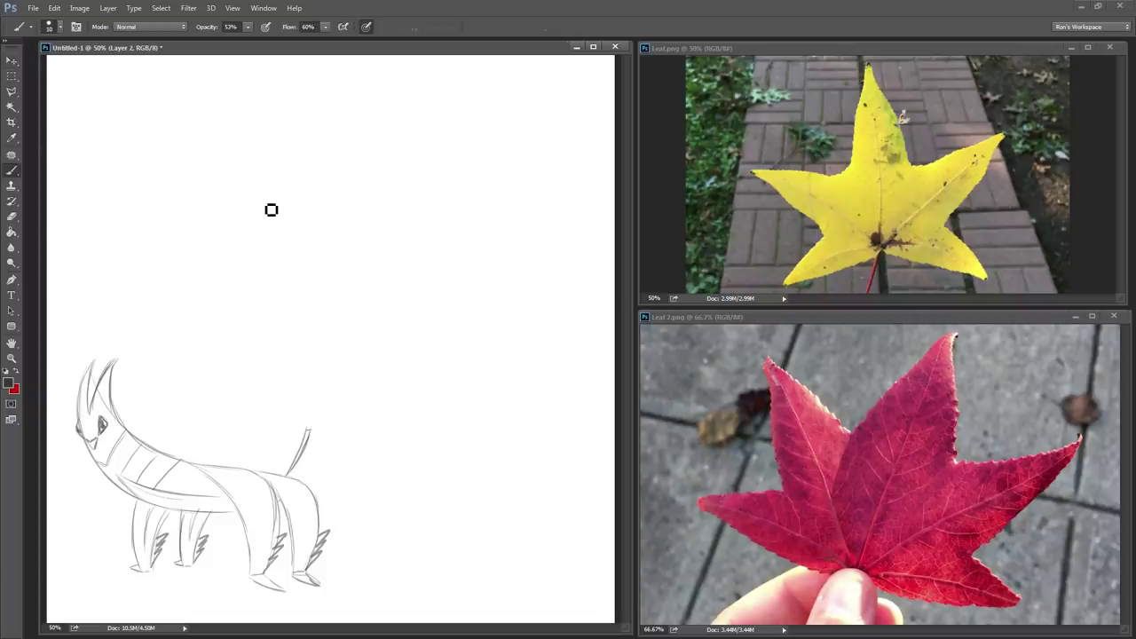
Step: Sketch a second creature above the first with a curved neck and belly, pointed ears, back line and raised tail
drag(127, 133, 314, 233)
drag(144, 81, 122, 140)
mouse_move(169, 80)
mouse_down()
mouse_move(140, 124)
mouse_move(196, 175)
mouse_up()
mouse_move(330, 181)
mouse_down()
mouse_move(357, 112)
mouse_move(337, 168)
mouse_up()
drag(198, 179, 229, 286)
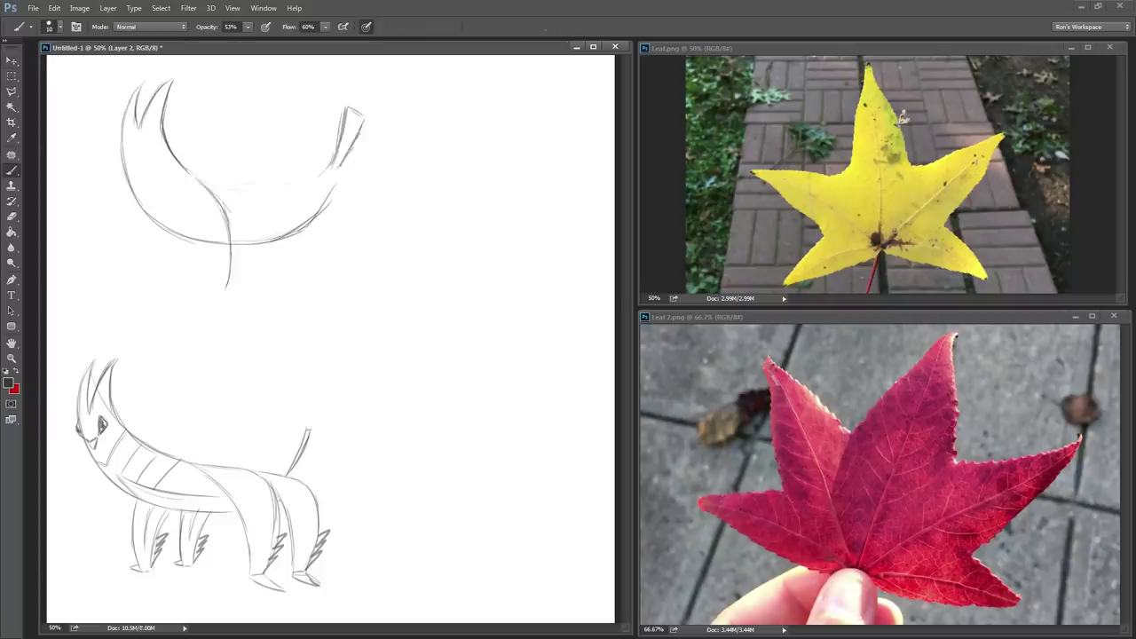
Step: Sketch the second creature's front and hind legs with their feet
drag(263, 190, 262, 314)
drag(311, 183, 309, 276)
drag(266, 193, 308, 312)
drag(160, 229, 168, 286)
drag(194, 239, 179, 289)
mouse_move(216, 245)
mouse_down()
mouse_move(227, 285)
mouse_move(177, 289)
mouse_up()
drag(216, 277, 204, 284)
mouse_move(234, 244)
mouse_down()
mouse_move(309, 216)
mouse_move(261, 266)
mouse_up()
Step: Add the second creature's eyes and muzzle, slanted neck bands and jagged fur on the legs
drag(121, 135, 121, 156)
mouse_move(147, 135)
mouse_down()
mouse_move(158, 144)
mouse_move(143, 159)
mouse_up()
drag(147, 137, 156, 156)
mouse_move(144, 82)
mouse_down()
mouse_move(124, 133)
mouse_move(146, 126)
mouse_up()
drag(131, 182, 174, 161)
drag(160, 216, 193, 178)
mouse_move(268, 257)
mouse_down()
mouse_move(313, 271)
mouse_move(261, 282)
mouse_up()
drag(195, 263, 181, 284)
drag(192, 238, 183, 264)
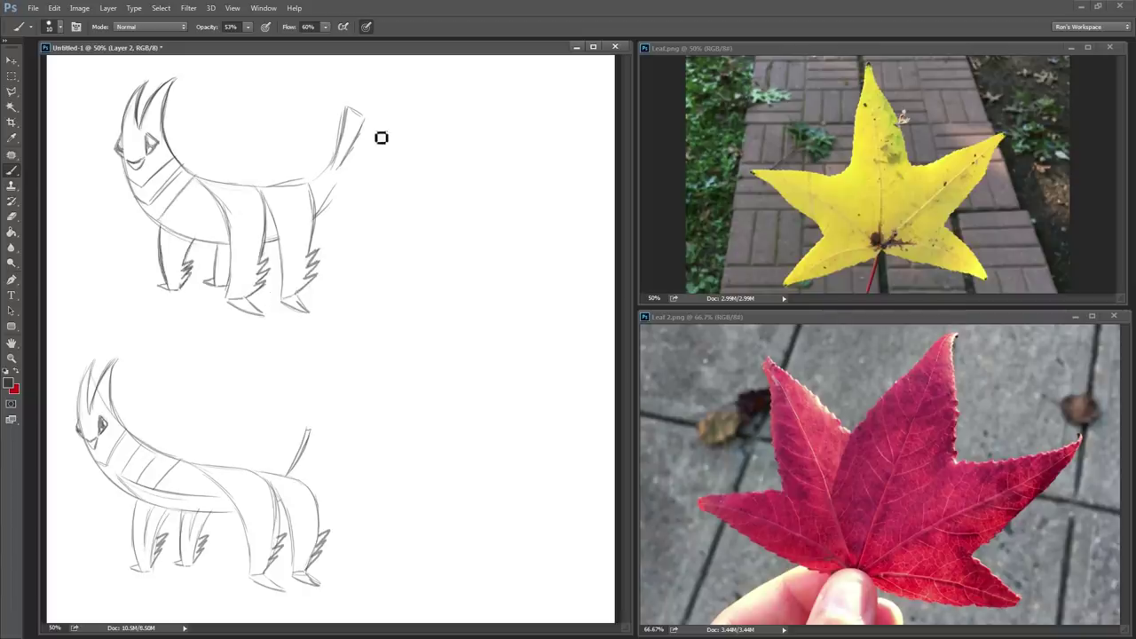
Step: Replace the raised tail with a rounded rump and a shorter shaded tail, and darken the ear and back outlines
drag(354, 112, 329, 223)
mouse_move(276, 184)
mouse_down()
mouse_move(314, 222)
mouse_move(311, 247)
mouse_up()
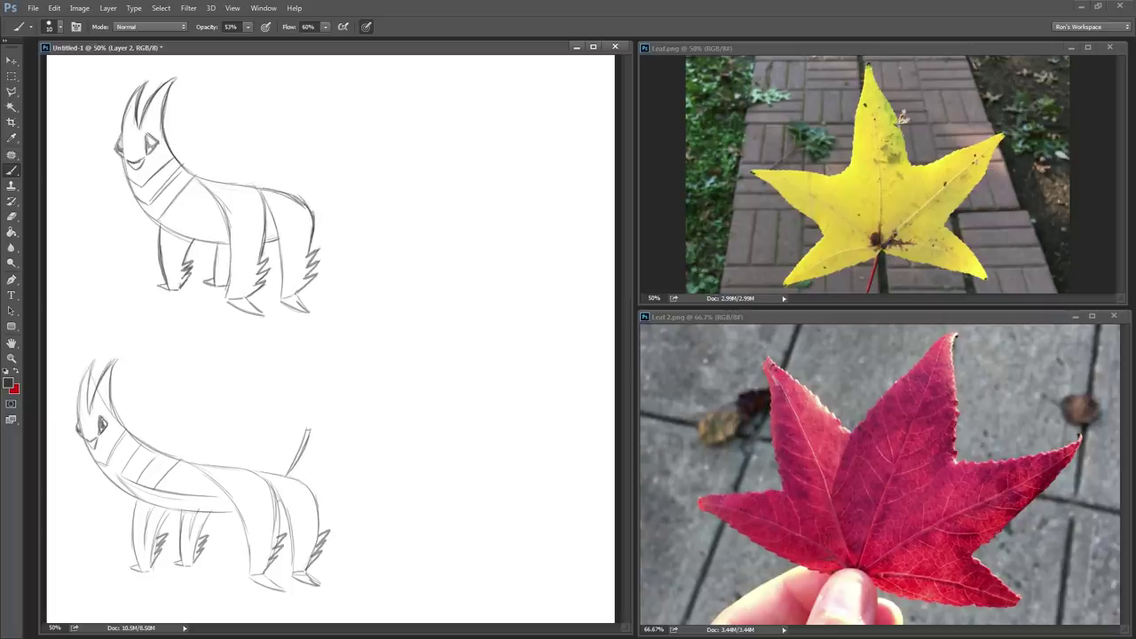
mouse_move(307, 201)
mouse_down()
mouse_move(332, 193)
mouse_move(347, 168)
mouse_move(313, 200)
mouse_up()
drag(168, 142, 163, 101)
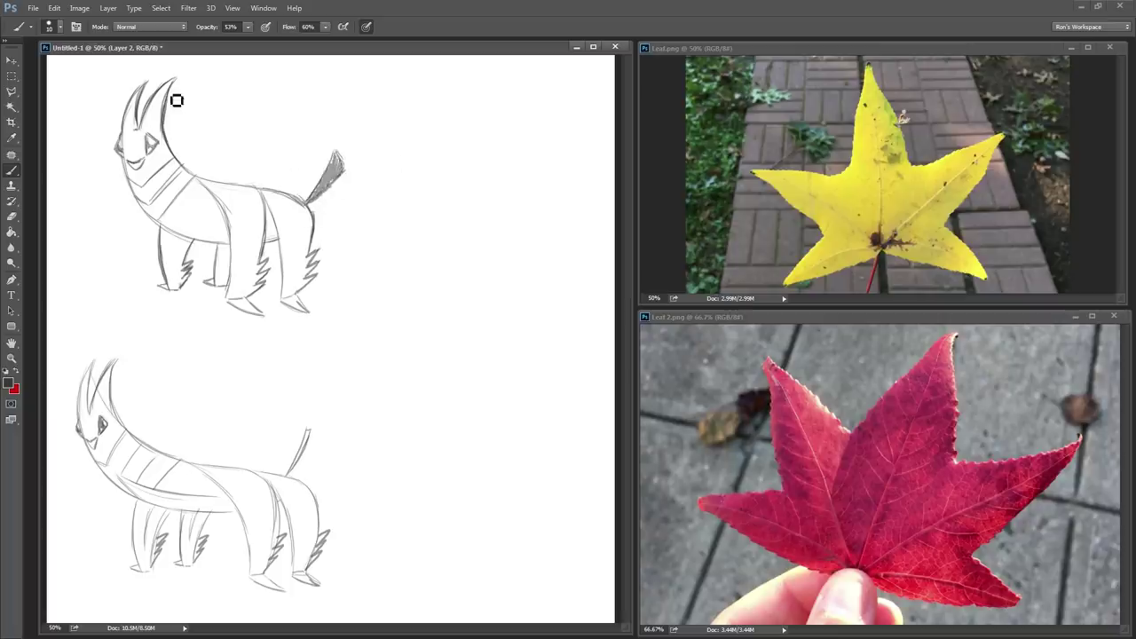
drag(252, 188, 279, 202)
mouse_move(200, 180)
mouse_down()
mouse_move(256, 189)
mouse_move(264, 222)
mouse_up()
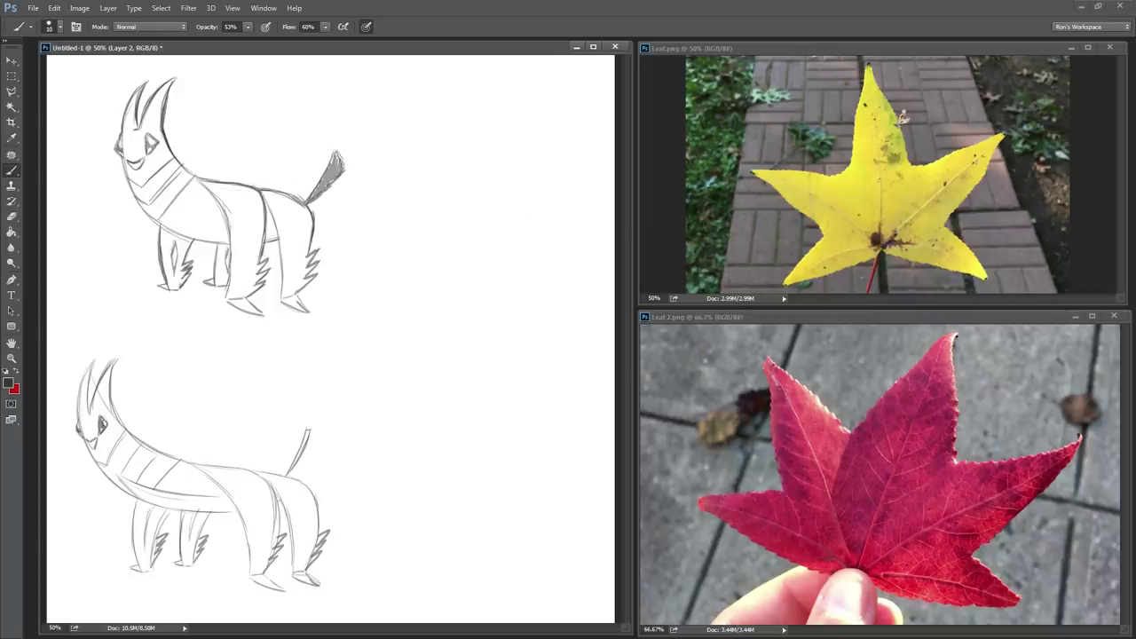
Step: Sketch a star-shaped leaf silhouette with pointed limbs and a stem-like tail beside the second creature
drag(414, 253, 426, 156)
drag(427, 158, 470, 240)
drag(410, 260, 345, 291)
drag(345, 292, 410, 296)
drag(474, 242, 559, 210)
drag(559, 213, 506, 271)
drag(413, 298, 412, 399)
drag(451, 330, 426, 401)
drag(505, 286, 561, 351)
drag(480, 322, 559, 353)
drag(468, 331, 498, 387)
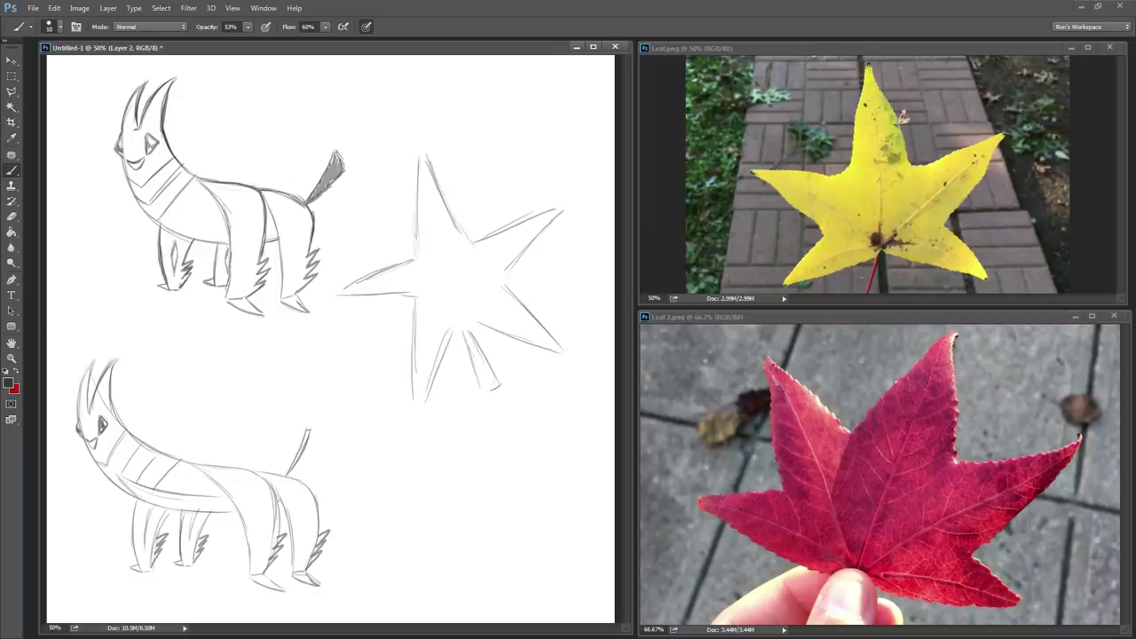
Step: Turn the star's upper point into a head with two pointed ears, a face and chevron neck bands
drag(406, 137, 417, 256)
drag(417, 180, 425, 130)
mouse_move(430, 135)
mouse_down()
mouse_move(462, 228)
mouse_move(439, 195)
mouse_move(434, 209)
mouse_move(432, 190)
mouse_up()
drag(414, 213, 448, 212)
drag(415, 232, 455, 218)
mouse_move(417, 254)
mouse_down()
mouse_move(446, 260)
mouse_move(464, 236)
mouse_up()
drag(405, 202, 408, 210)
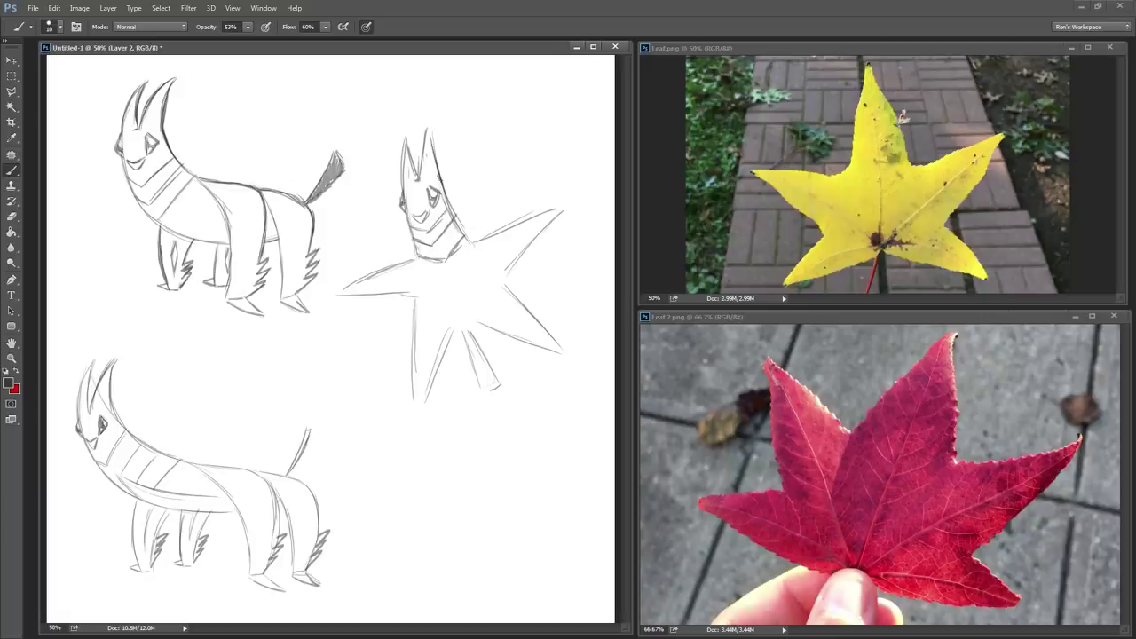
Step: Strengthen the star creature's four pointed limbs and tail, adding jagged fur along the limb edges
drag(341, 296, 386, 300)
drag(406, 263, 329, 296)
drag(476, 241, 568, 209)
drag(557, 218, 533, 251)
drag(413, 328, 419, 421)
drag(424, 414, 443, 377)
mouse_move(505, 283)
mouse_down()
mouse_move(573, 356)
mouse_move(561, 357)
mouse_up()
drag(460, 326, 484, 395)
drag(467, 324, 497, 384)
drag(472, 320, 523, 339)
Step: Shade markings on the star creature's limbs and chest, and shade its neck bands and tail
drag(395, 276, 376, 284)
drag(502, 242, 524, 236)
drag(428, 342, 427, 366)
mouse_move(512, 316)
mouse_down()
mouse_move(522, 330)
mouse_move(514, 319)
mouse_up()
mouse_move(448, 277)
mouse_down()
mouse_move(461, 309)
mouse_move(428, 364)
mouse_up()
drag(536, 238, 528, 244)
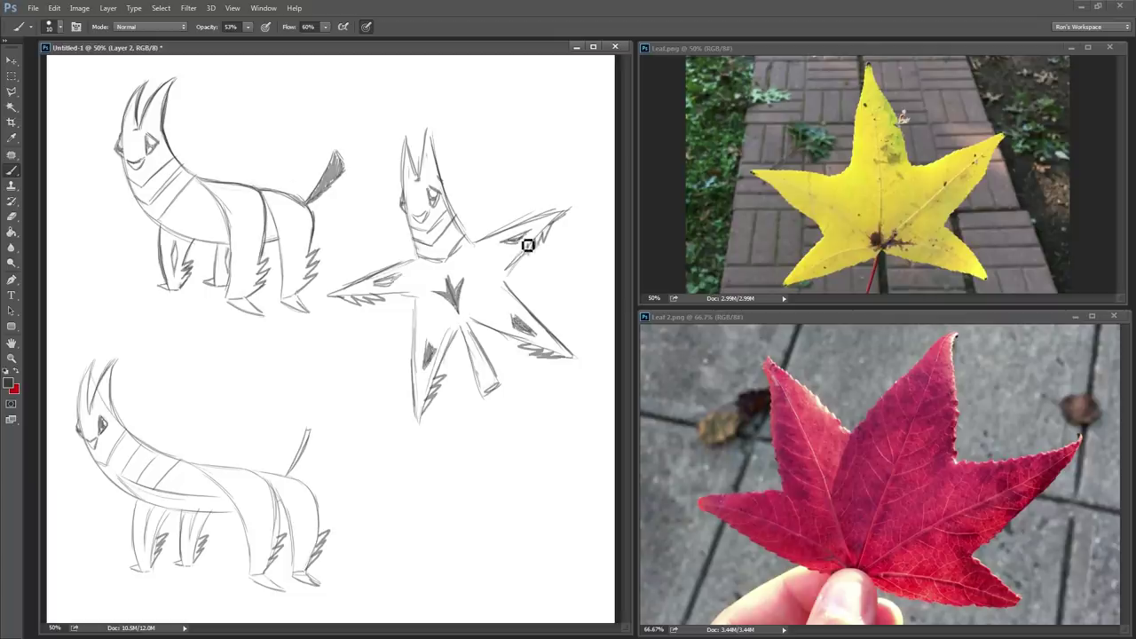
drag(426, 246, 451, 246)
mouse_move(466, 327)
mouse_down()
mouse_move(483, 371)
mouse_move(472, 335)
mouse_up()
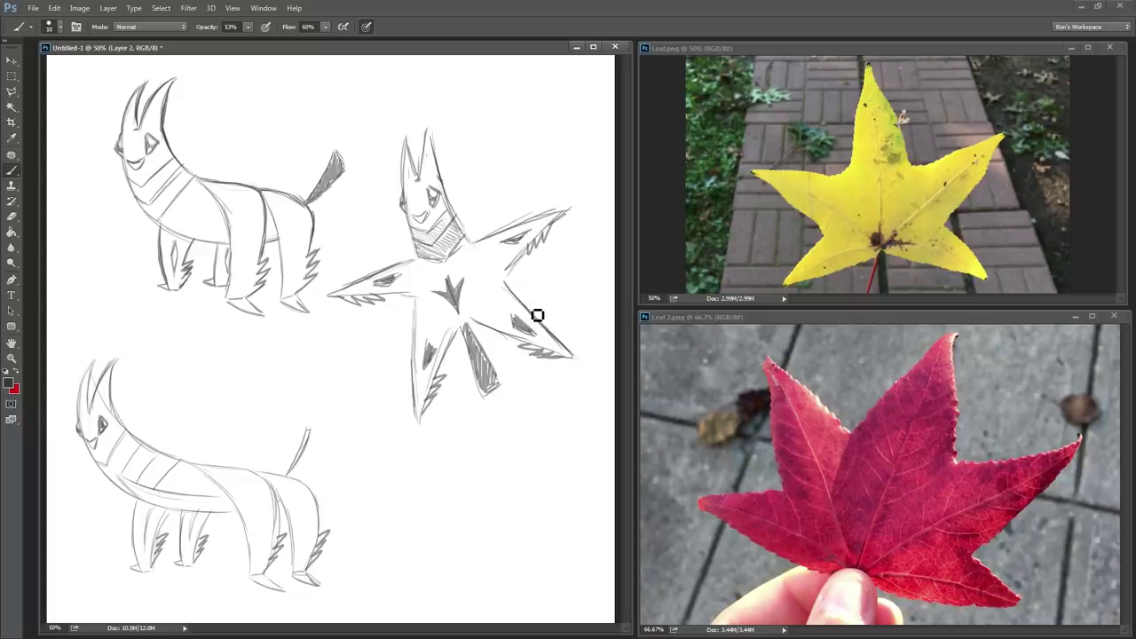
Step: Ink the second creature's neck and belly curve, ears, eyes, mouth and neck bands on the Beta layer
mouse_move(156, 133)
mouse_down()
mouse_move(148, 220)
mouse_move(269, 328)
mouse_up()
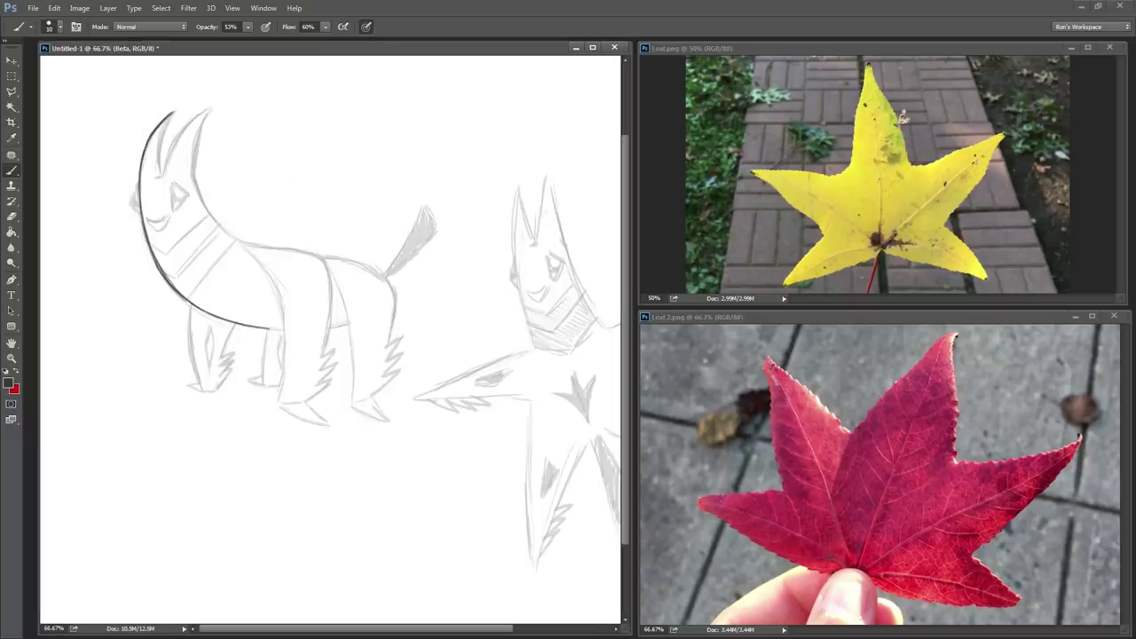
mouse_move(173, 113)
mouse_down()
mouse_move(165, 183)
mouse_move(207, 111)
mouse_move(209, 213)
mouse_up()
drag(138, 185, 140, 215)
mouse_move(172, 183)
mouse_down()
mouse_move(174, 211)
mouse_move(186, 197)
mouse_up()
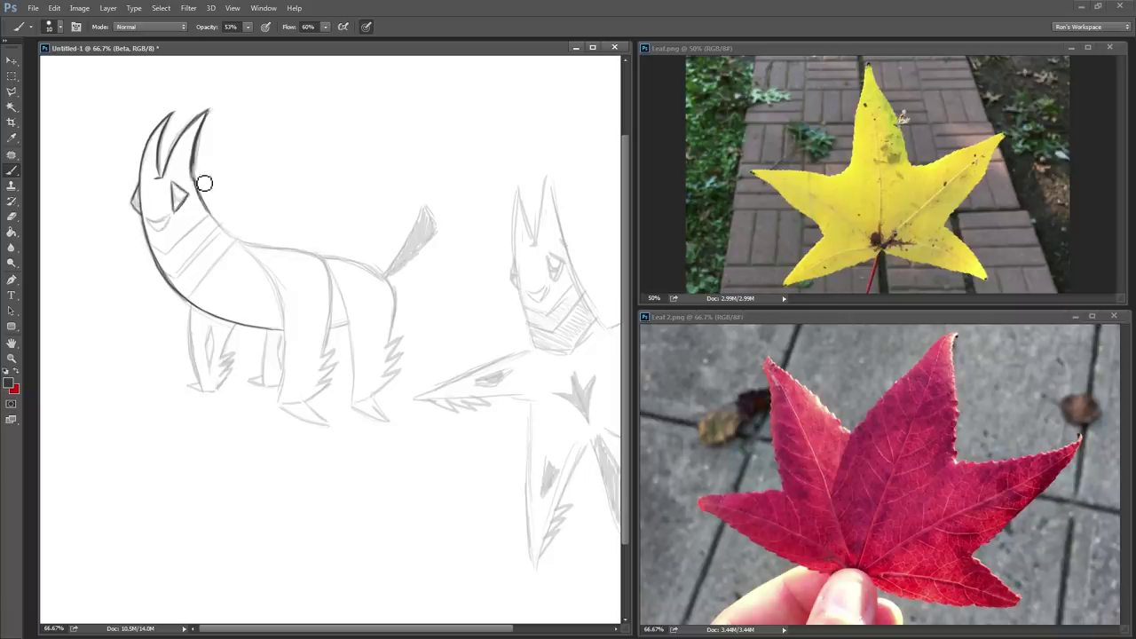
mouse_move(151, 244)
mouse_down()
mouse_move(176, 249)
mouse_move(210, 216)
mouse_up()
mouse_move(147, 221)
mouse_down()
mouse_move(232, 238)
mouse_move(170, 275)
mouse_up()
drag(233, 241, 187, 298)
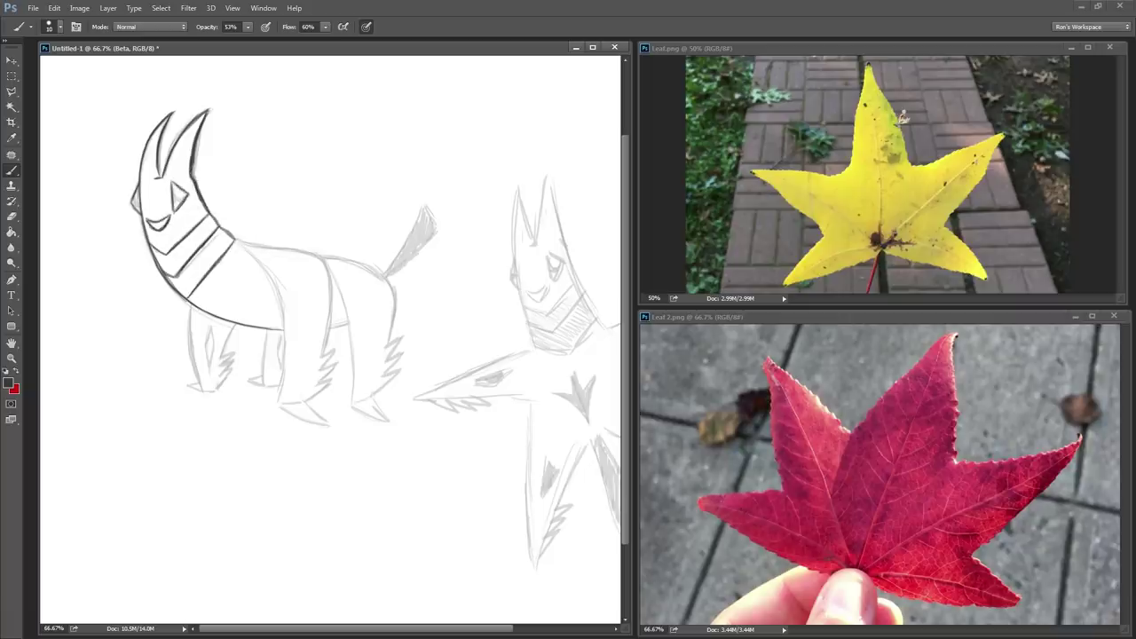
Step: Ink the back, the near hind leg with its foot and fur, the rump and the far hind leg's front edge
mouse_move(211, 216)
mouse_down()
mouse_move(235, 240)
mouse_move(266, 247)
mouse_move(330, 334)
mouse_up()
mouse_move(242, 248)
mouse_down()
mouse_move(287, 369)
mouse_move(281, 405)
mouse_up()
drag(332, 347, 306, 403)
drag(280, 406, 326, 425)
drag(325, 259, 390, 282)
drag(344, 302, 353, 404)
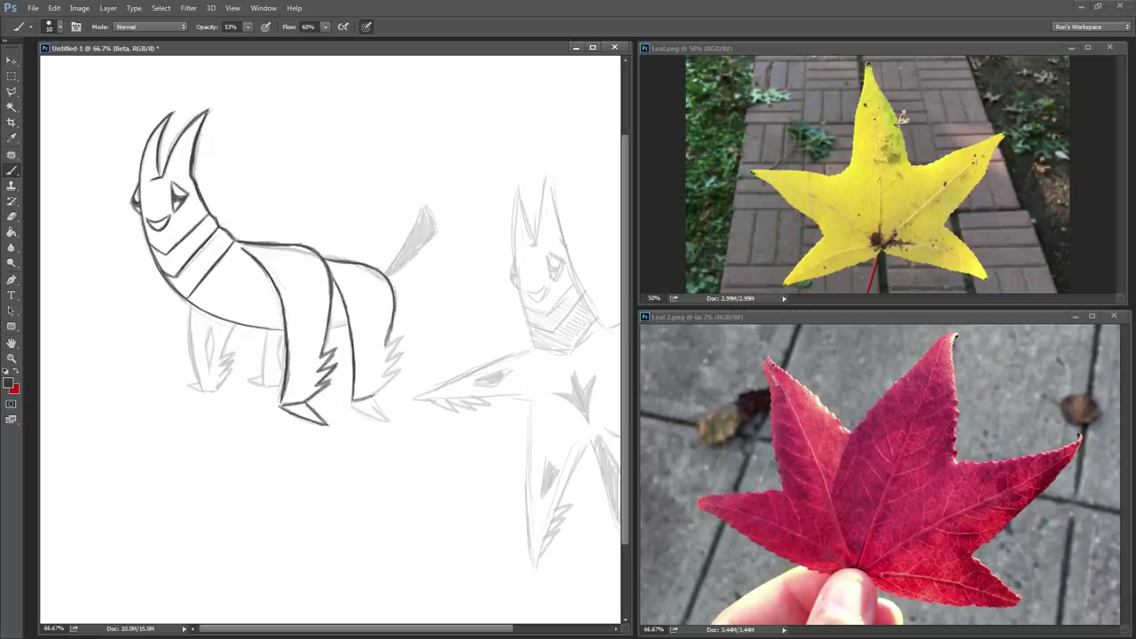
Step: Ink the far hind leg's fur and foot, the tail outline and both front legs
drag(390, 337, 387, 401)
mouse_move(385, 274)
mouse_down()
mouse_move(434, 232)
mouse_move(390, 267)
mouse_up()
drag(353, 404, 387, 418)
drag(188, 307, 190, 389)
mouse_move(235, 325)
mouse_down()
mouse_move(210, 387)
mouse_move(261, 381)
mouse_up()
drag(249, 381, 282, 384)
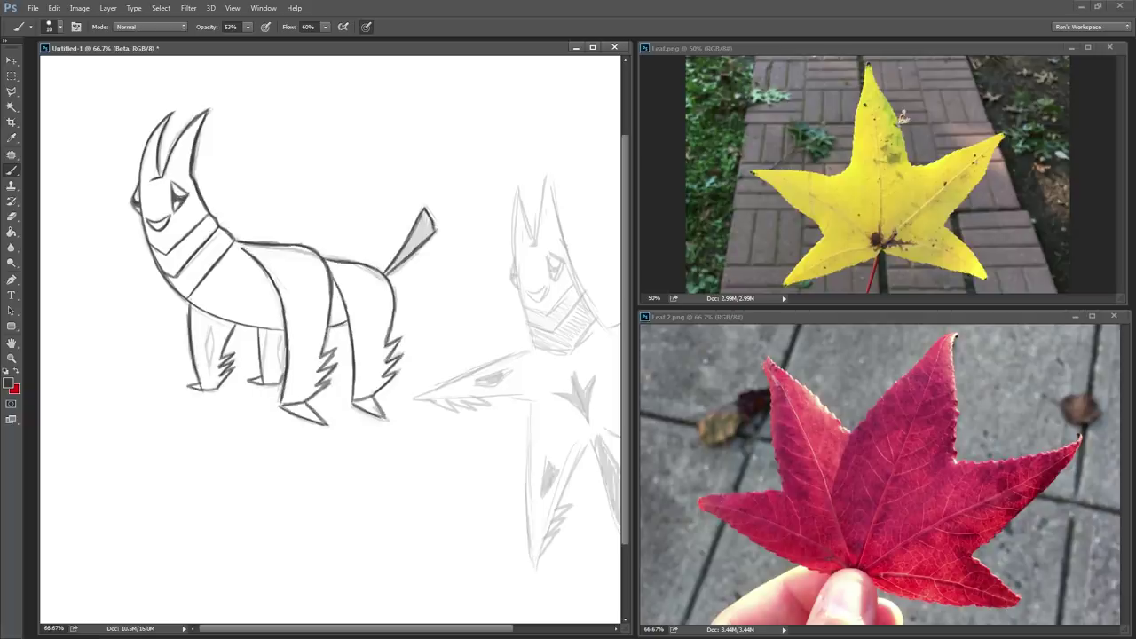
Step: Draw diamond markings on the front legs and a pointed chest mark, and fill the tail and diamonds with a larger brush
drag(209, 325, 209, 369)
drag(273, 335, 273, 369)
drag(215, 325, 229, 305)
drag(229, 305, 252, 327)
key(])
drag(392, 266, 427, 222)
drag(210, 337, 210, 362)
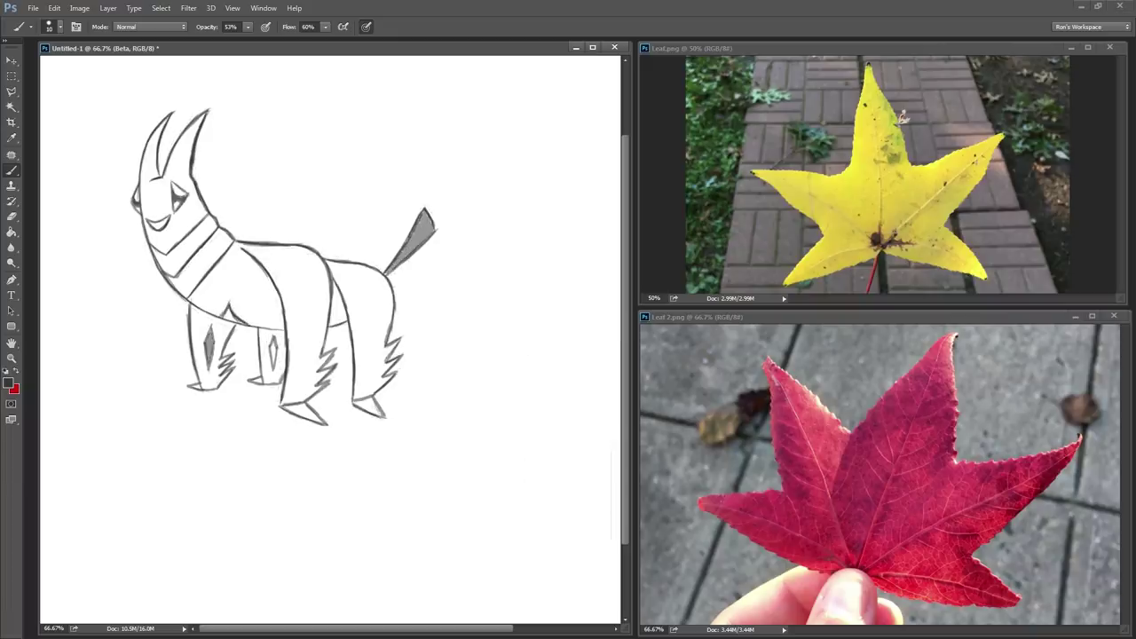
drag(274, 342, 273, 362)
Step: Shade the lower neck band dark and the upper one lighter with the brush opacity at 27%
mouse_move(182, 289)
mouse_down()
mouse_move(209, 253)
mouse_move(172, 275)
mouse_up()
key(2)
key(7)
drag(208, 225, 163, 261)
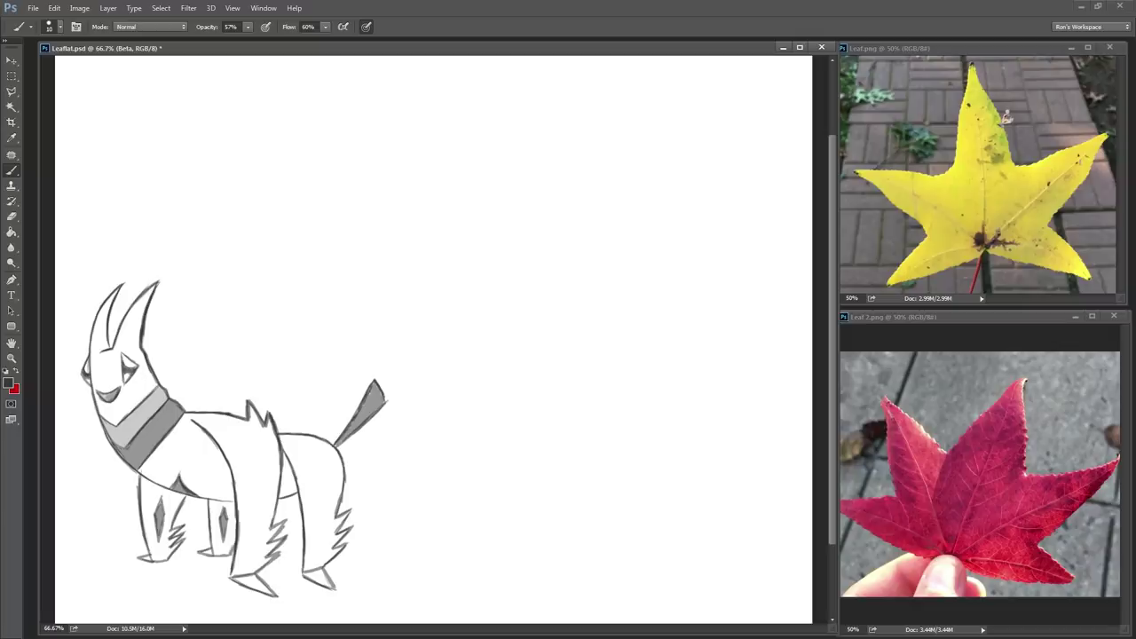
Step: Sketch a front-view winged creature's narrow body with long pointed ears, an angular head and stacked chevron bands
drag(461, 293, 452, 346)
mouse_move(443, 345)
mouse_down()
mouse_move(418, 208)
mouse_move(424, 98)
mouse_up()
mouse_move(423, 105)
mouse_down()
mouse_move(448, 174)
mouse_move(406, 191)
mouse_up()
mouse_move(443, 179)
mouse_down()
mouse_move(466, 187)
mouse_move(406, 218)
mouse_up()
mouse_move(467, 183)
mouse_down()
mouse_move(469, 215)
mouse_move(413, 231)
mouse_move(482, 234)
mouse_move(423, 278)
mouse_move(449, 311)
mouse_up()
drag(449, 310, 481, 272)
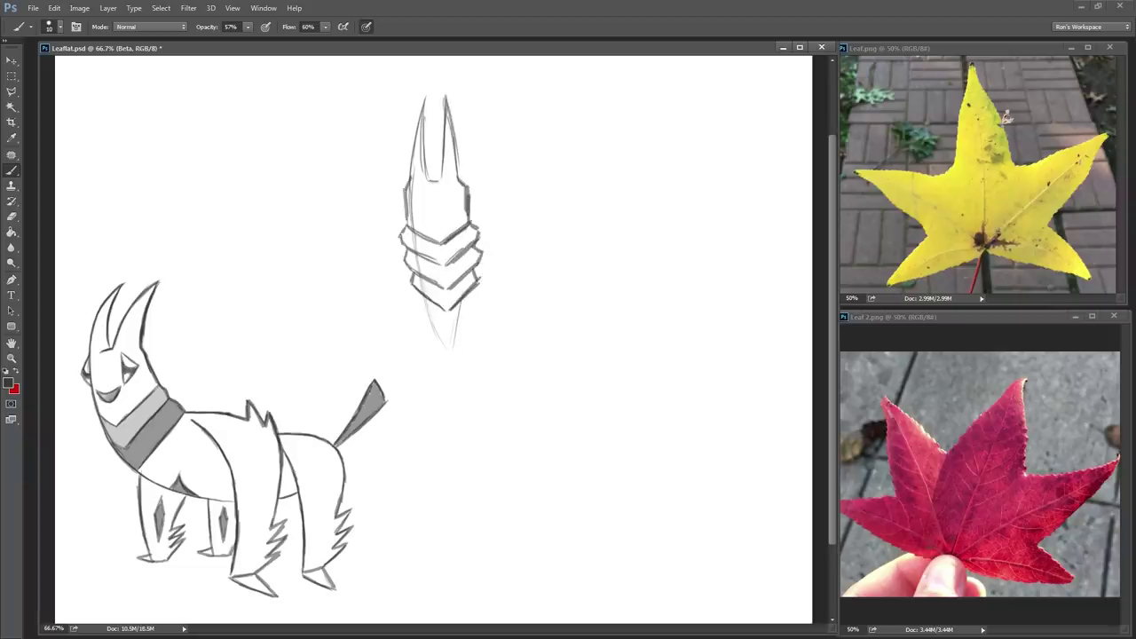
Step: Add the front-view creature's eyes and mouth, and reinforce its long ears
mouse_move(418, 210)
mouse_down()
mouse_move(415, 200)
mouse_move(450, 200)
mouse_move(446, 229)
mouse_up()
drag(418, 183, 424, 99)
drag(441, 174, 446, 99)
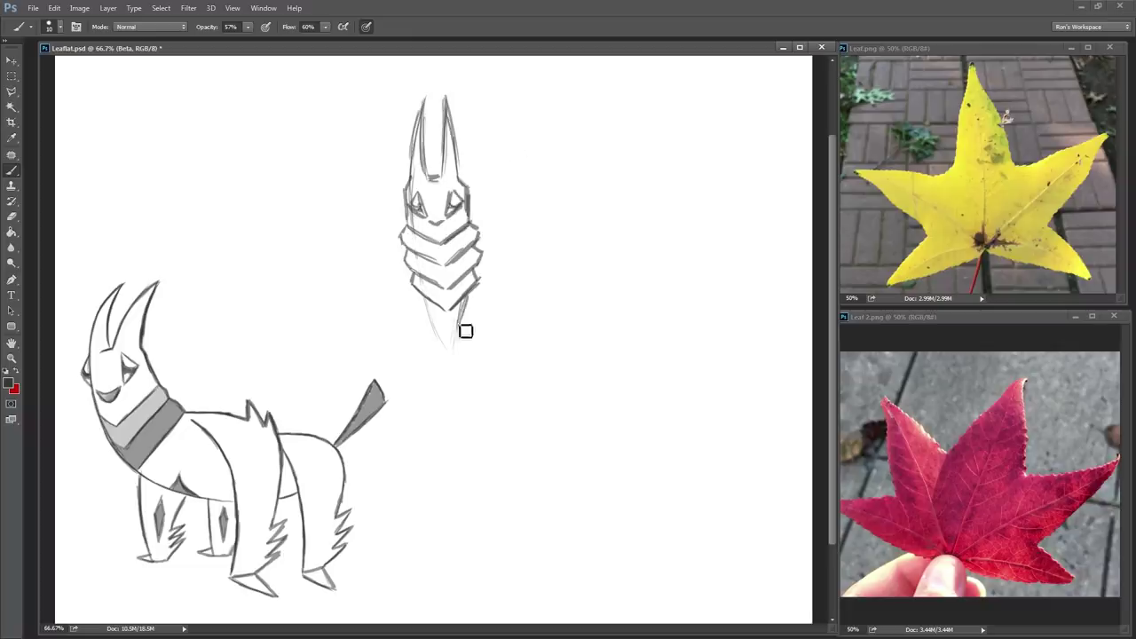
Step: Draw the front-view creature's tapered lower body ending in two angular prongs and shade it dark grey
drag(433, 332, 443, 394)
mouse_move(459, 330)
mouse_down()
mouse_move(472, 355)
mouse_move(461, 394)
mouse_up()
drag(441, 373, 454, 371)
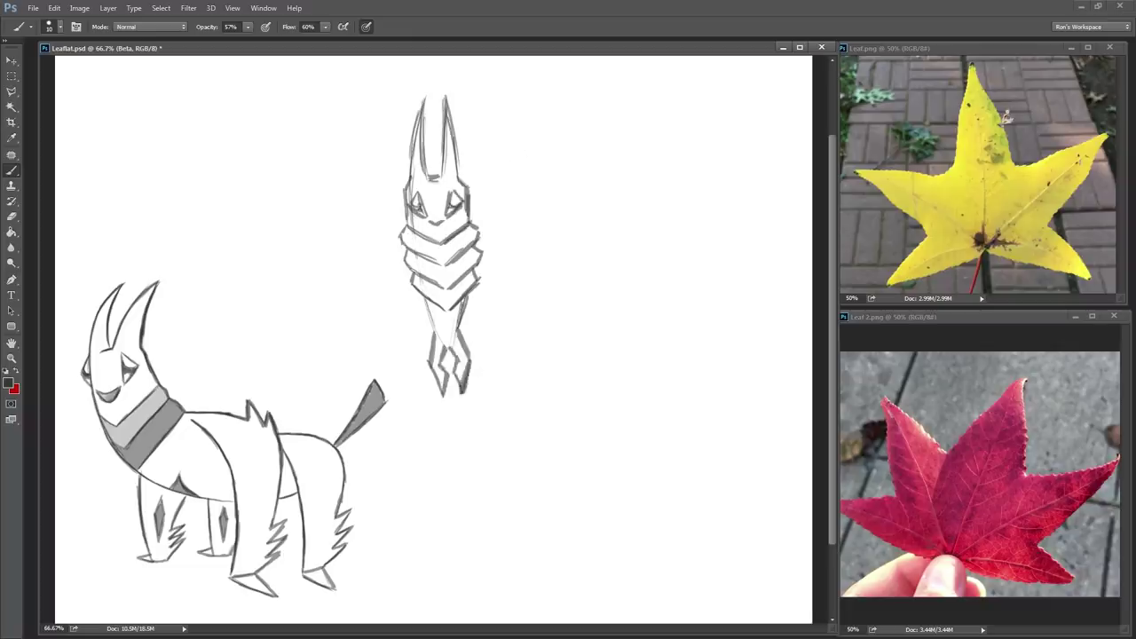
drag(426, 302, 435, 330)
drag(432, 362, 444, 388)
mouse_move(433, 307)
mouse_down()
mouse_move(464, 367)
mouse_move(461, 329)
mouse_up()
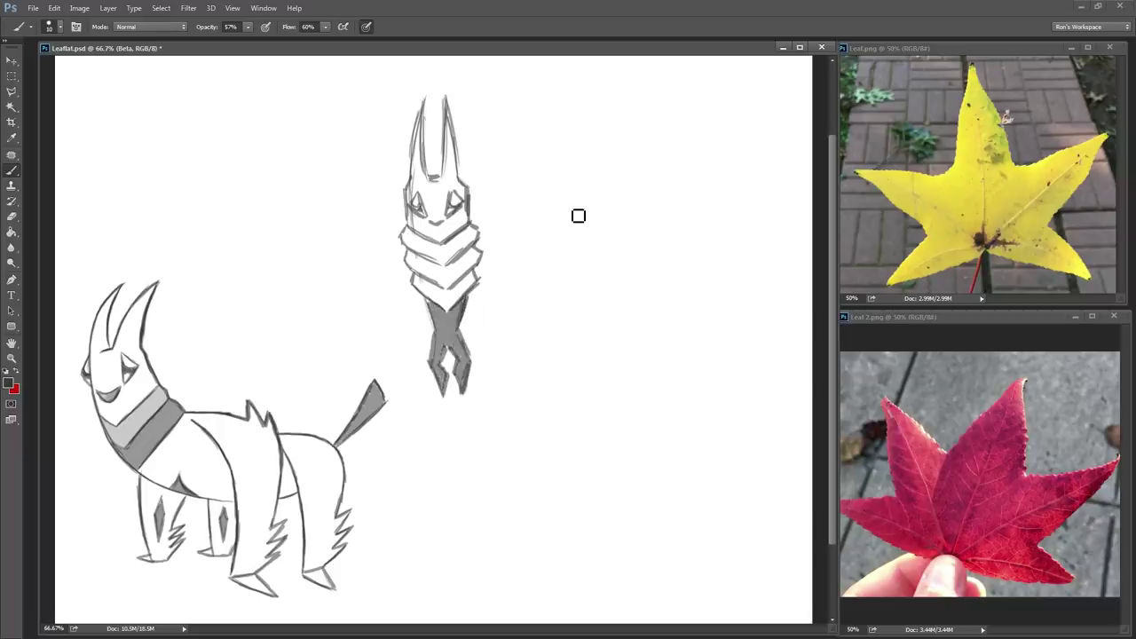
Step: Shade the three chevron bands in progressively lighter greys, using brush opacities of 38% and 28%
key(3)
key(8)
mouse_move(414, 275)
mouse_down()
mouse_move(475, 298)
mouse_move(457, 321)
mouse_up()
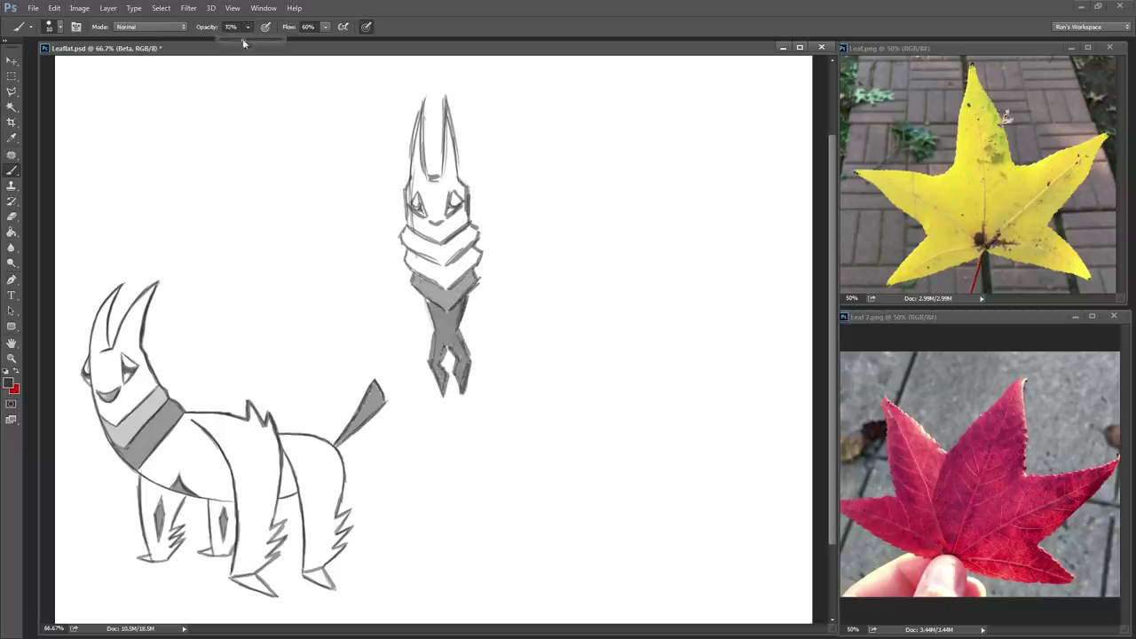
mouse_move(408, 253)
mouse_down()
mouse_move(448, 285)
mouse_move(479, 263)
mouse_up()
click(247, 27)
drag(254, 38, 241, 38)
drag(409, 238, 471, 237)
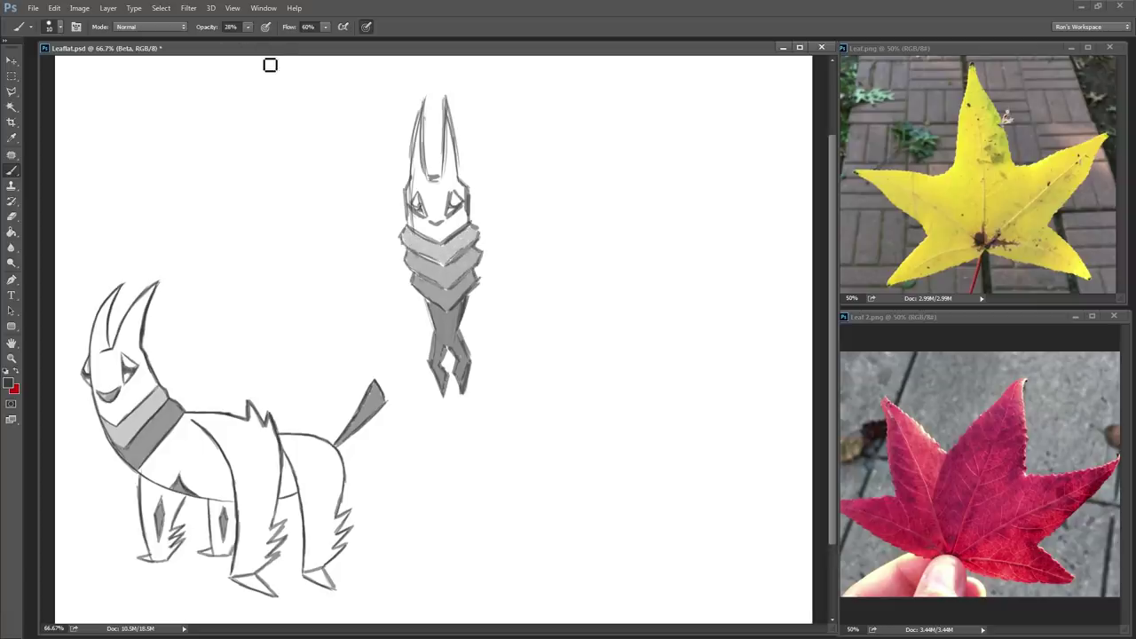
Step: Set the brush opacity to 58% and fill a dark forehead mark between the ears
click(248, 29)
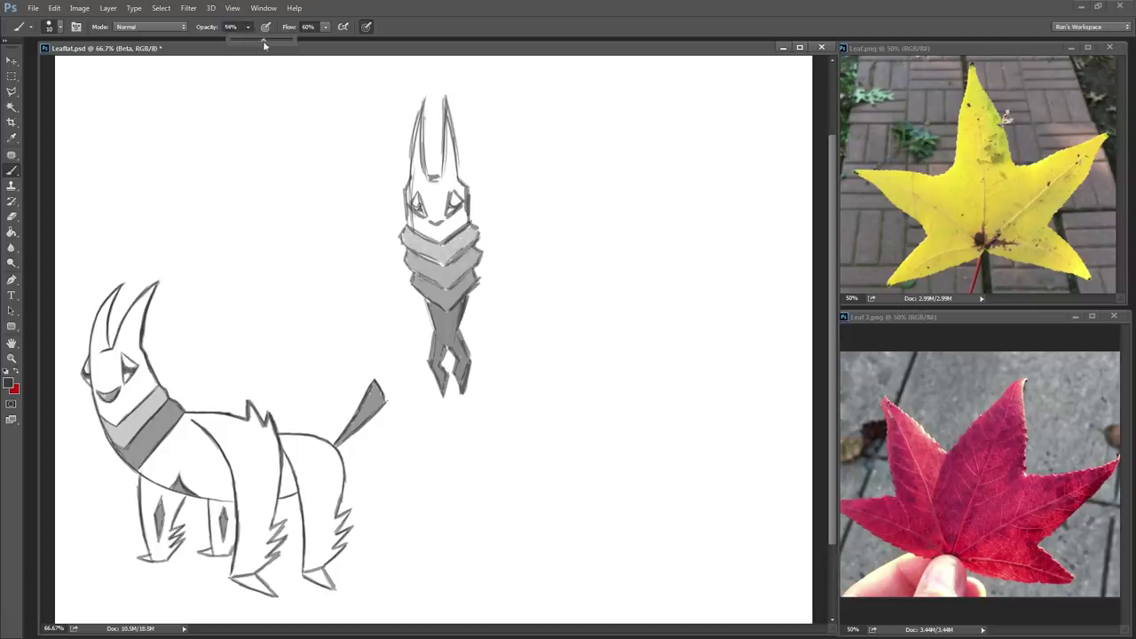
drag(264, 44, 262, 43)
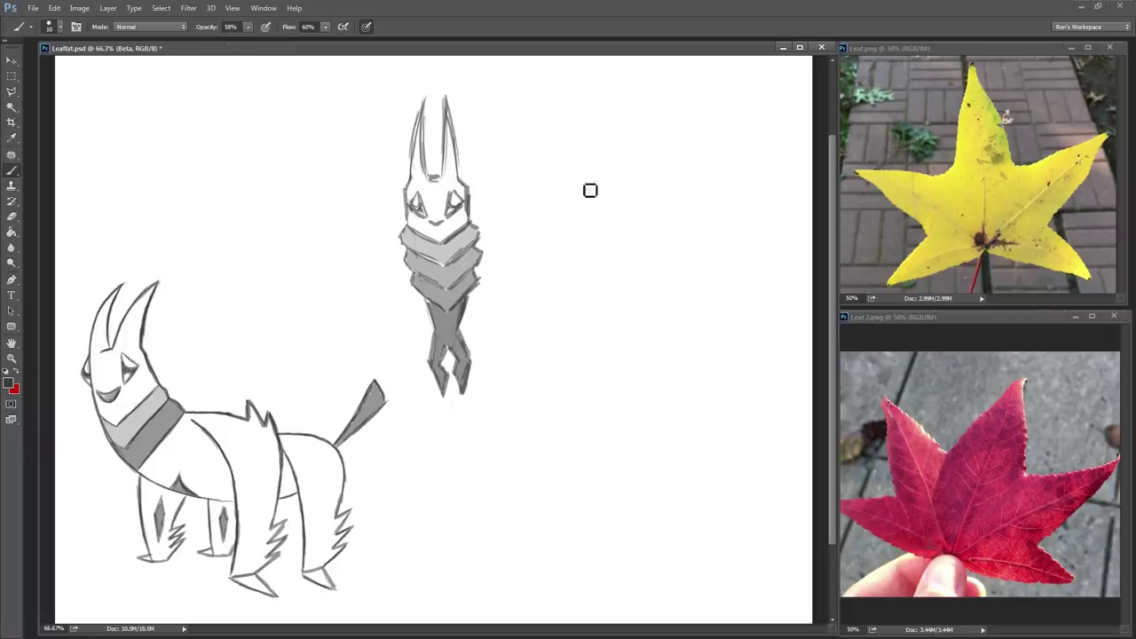
drag(437, 193, 444, 185)
Step: Draw a large three-pointed leaf-shaped wing outline on the right side of the front-view creature
drag(470, 221, 598, 75)
drag(470, 298, 583, 379)
drag(547, 304, 577, 360)
drag(598, 86, 559, 212)
drag(559, 211, 641, 192)
drag(646, 197, 546, 297)
drag(557, 214, 655, 185)
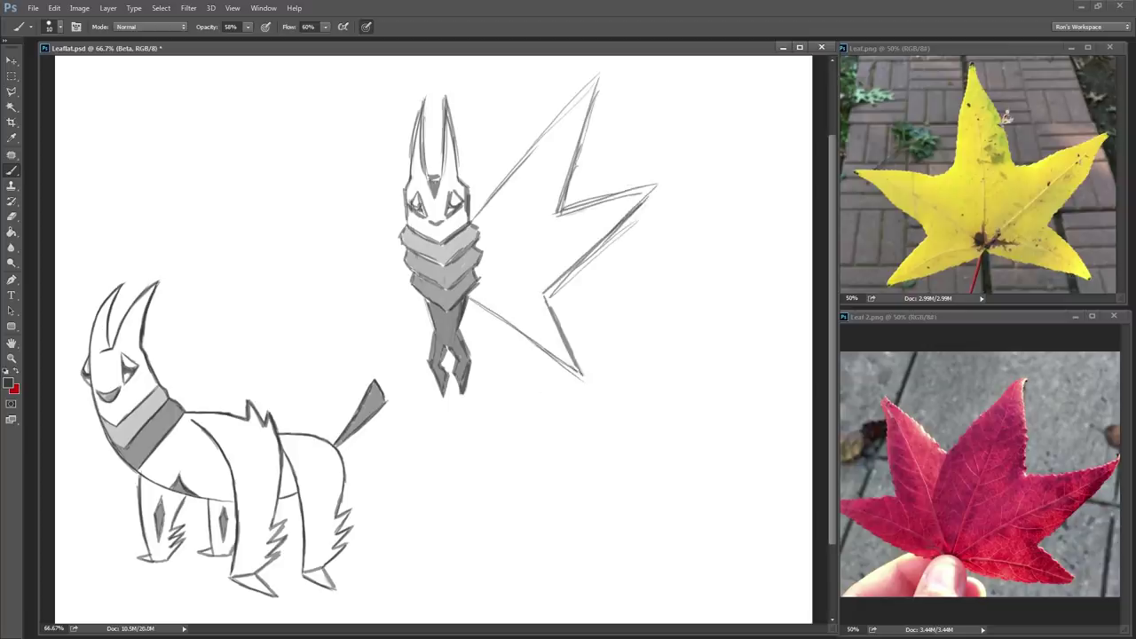
Step: Draw a matching three-pointed leaf-shaped wing outline on the left side of the front-view creature
drag(404, 221, 294, 89)
drag(424, 298, 353, 382)
drag(361, 295, 351, 376)
key(ctrl+z)
mouse_move(293, 95)
mouse_down()
mouse_move(333, 218)
mouse_move(245, 210)
mouse_up()
drag(244, 211, 355, 293)
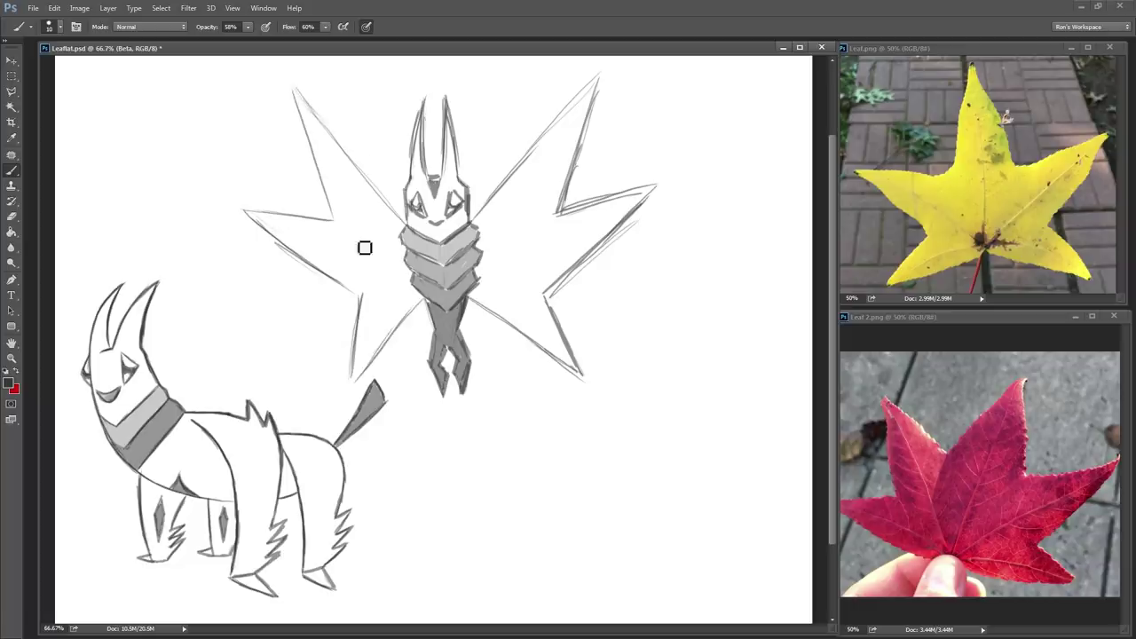
Step: Draw leaf veins radiating from the body into the points of both wings
drag(479, 222, 531, 181)
drag(480, 259, 564, 228)
drag(476, 273, 531, 322)
drag(404, 233, 339, 186)
mouse_move(403, 262)
mouse_down()
mouse_move(327, 250)
mouse_move(369, 334)
mouse_up()
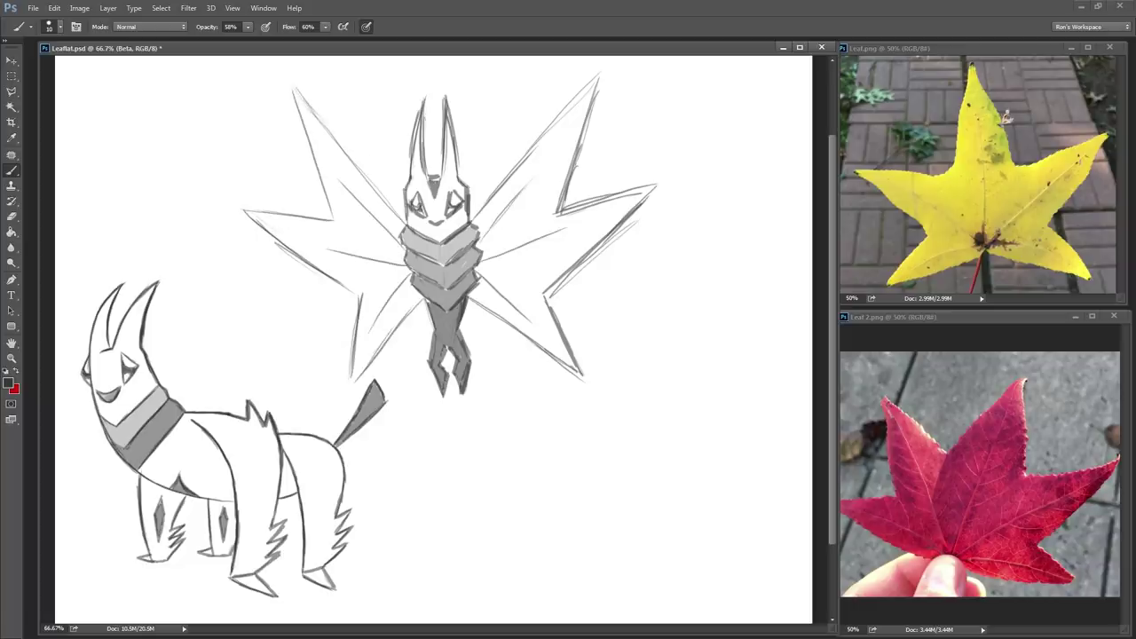
drag(363, 202, 358, 186)
drag(348, 261, 342, 249)
drag(382, 321, 375, 306)
key(ctrl+alt+z)
key(ctrl+alt+z)
key(ctrl+alt+z)
key(ctrl+alt+z)
key(ctrl+alt+z)
key(ctrl+alt+z)
Step: Draw short side veins branching off the main leaf veins in both wings
mouse_move(372, 212)
mouse_down()
mouse_move(364, 185)
mouse_move(328, 191)
mouse_up()
drag(373, 261, 363, 245)
drag(391, 315, 391, 297)
drag(500, 216, 500, 191)
drag(516, 197, 552, 184)
drag(543, 240, 586, 241)
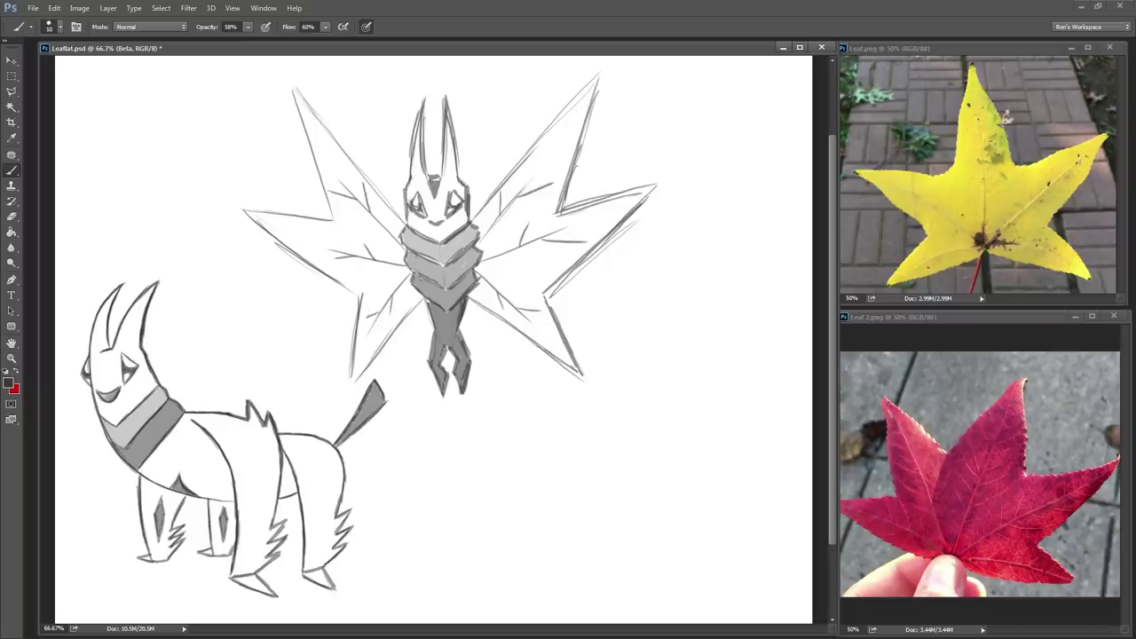
Step: Add small dark diamond spots near the upper and middle wing tips and round spots near the lower tips
drag(295, 235, 303, 239)
drag(323, 146, 328, 156)
drag(559, 130, 564, 140)
drag(604, 211, 613, 215)
drag(362, 347, 365, 352)
drag(548, 338, 552, 341)
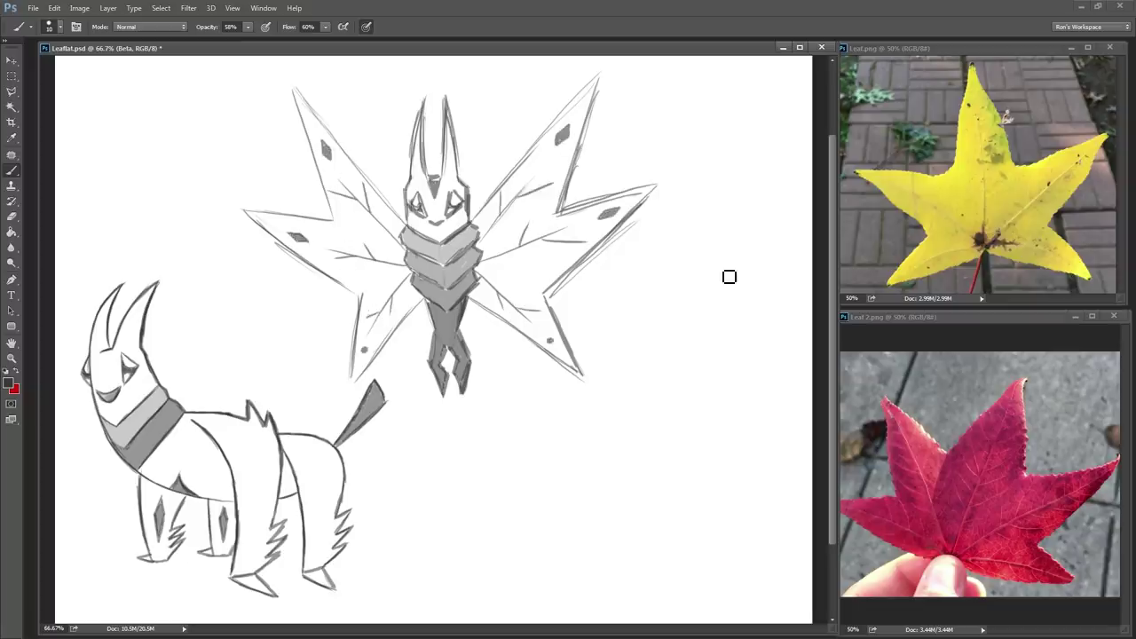
Step: Outline the winged creature with the Polygonal Lasso, then cut it and paste it onto its own layer
click(12, 91)
click(365, 395)
click(216, 200)
click(596, 468)
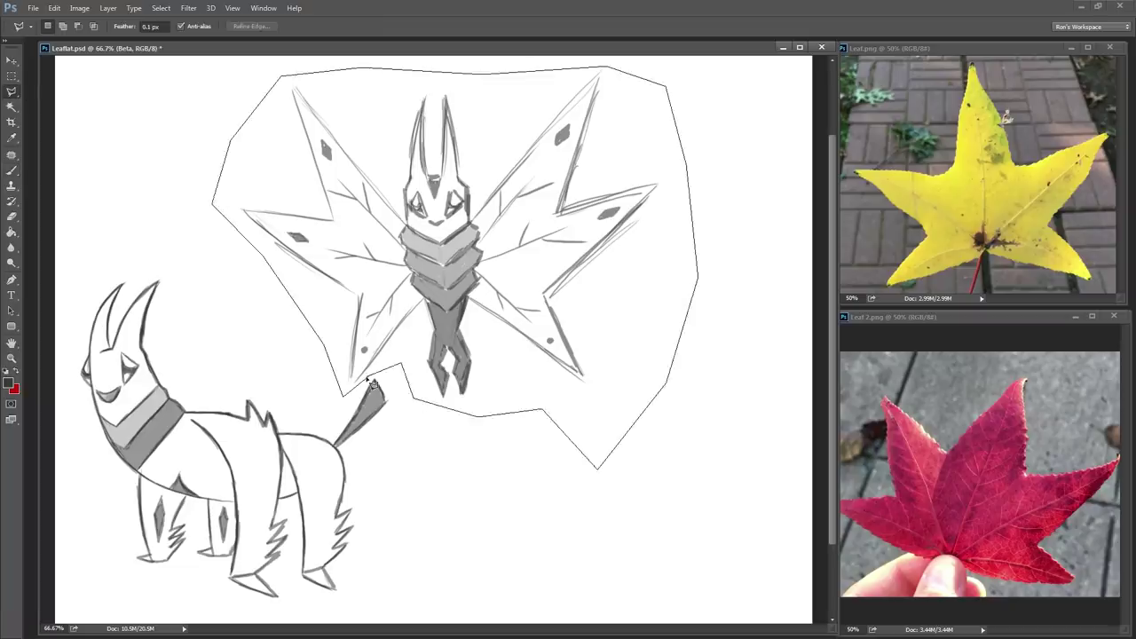
key(ctrl+x)
key(ctrl+v)
Step: Move the winged creature up and to the right, and adjust it with Free Transform
click(11, 60)
drag(557, 383, 646, 295)
key(ctrl+t)
mouse_move(730, 87)
mouse_down()
mouse_move(769, 61)
mouse_move(770, 96)
mouse_up()
click(541, 27)
Step: Select the layer below and adjust its artwork with Free Transform
key(alt+[)
key(ctrl+t)
drag(698, 78, 644, 142)
click(539, 29)
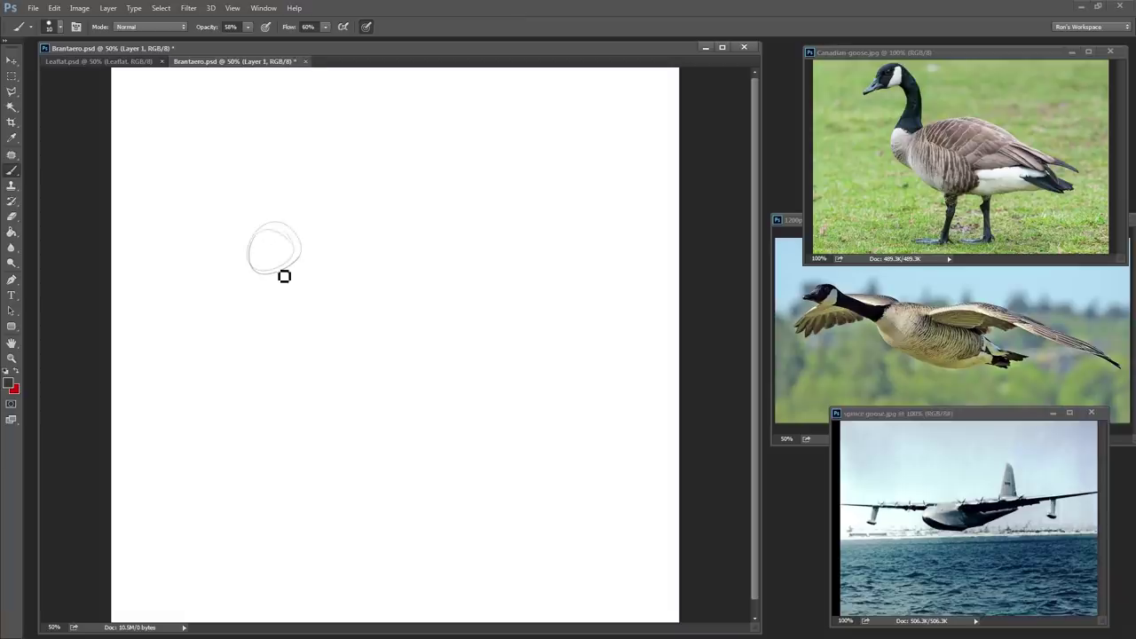
Step: Sketch a goose head in profile in Brantaero.psd, with a round skull, pointed beak, angry eye and jagged cheek patch
drag(284, 276, 252, 228)
mouse_move(256, 247)
mouse_down()
mouse_move(231, 270)
mouse_move(220, 260)
mouse_move(228, 271)
mouse_move(280, 265)
mouse_move(269, 275)
mouse_move(292, 227)
mouse_move(302, 269)
mouse_move(288, 280)
mouse_move(325, 264)
mouse_up()
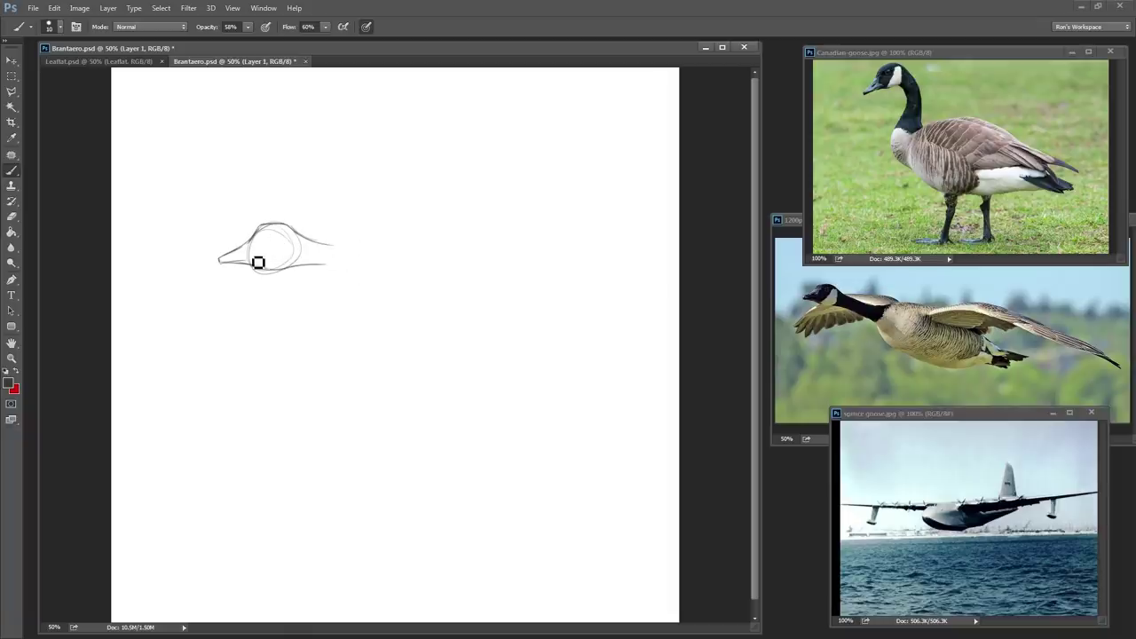
mouse_move(261, 259)
mouse_down()
mouse_move(293, 242)
mouse_move(313, 251)
mouse_move(307, 264)
mouse_move(278, 266)
mouse_move(286, 241)
mouse_move(264, 252)
mouse_move(299, 242)
mouse_move(255, 262)
mouse_up()
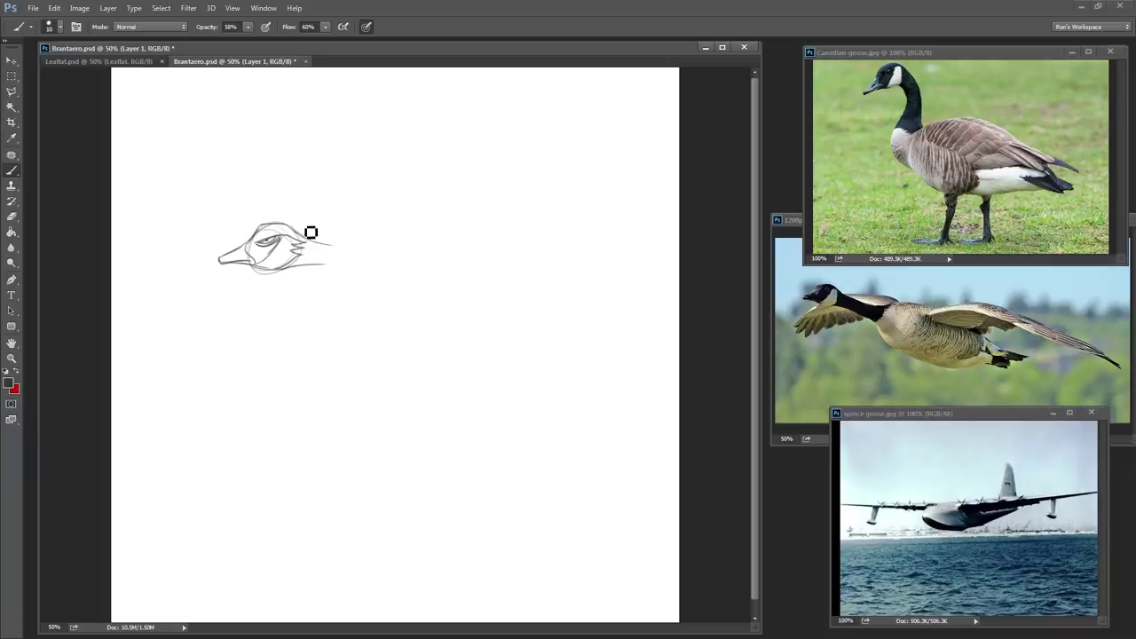
Step: Sketch the goose's long horizontal body with a folded wing, an upright tail fin and small feet under the belly
mouse_move(314, 247)
mouse_down()
mouse_move(481, 219)
mouse_move(612, 284)
mouse_up()
mouse_move(343, 264)
mouse_down()
mouse_move(542, 282)
mouse_move(487, 299)
mouse_up()
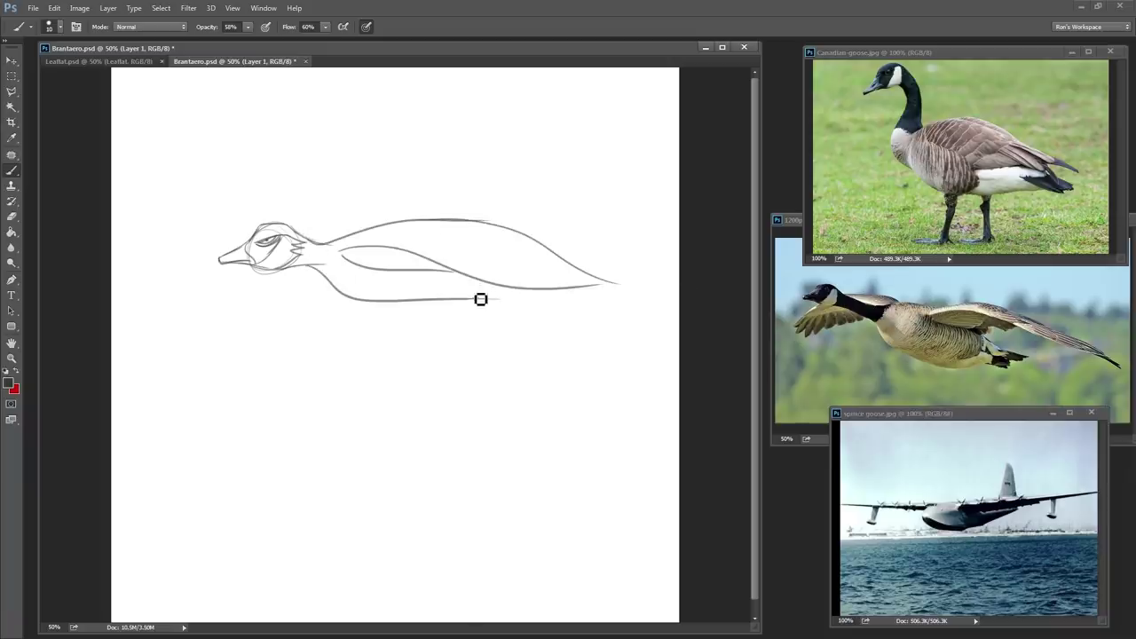
mouse_move(507, 231)
mouse_down()
mouse_move(563, 174)
mouse_move(559, 254)
mouse_up()
drag(501, 298, 529, 288)
drag(449, 302, 502, 312)
drag(484, 302, 502, 311)
drag(422, 301, 449, 306)
Step: Select the goose head with a rectangular marquee and try lowering it and redrawing the upper neck line
key(m)
drag(210, 204, 322, 292)
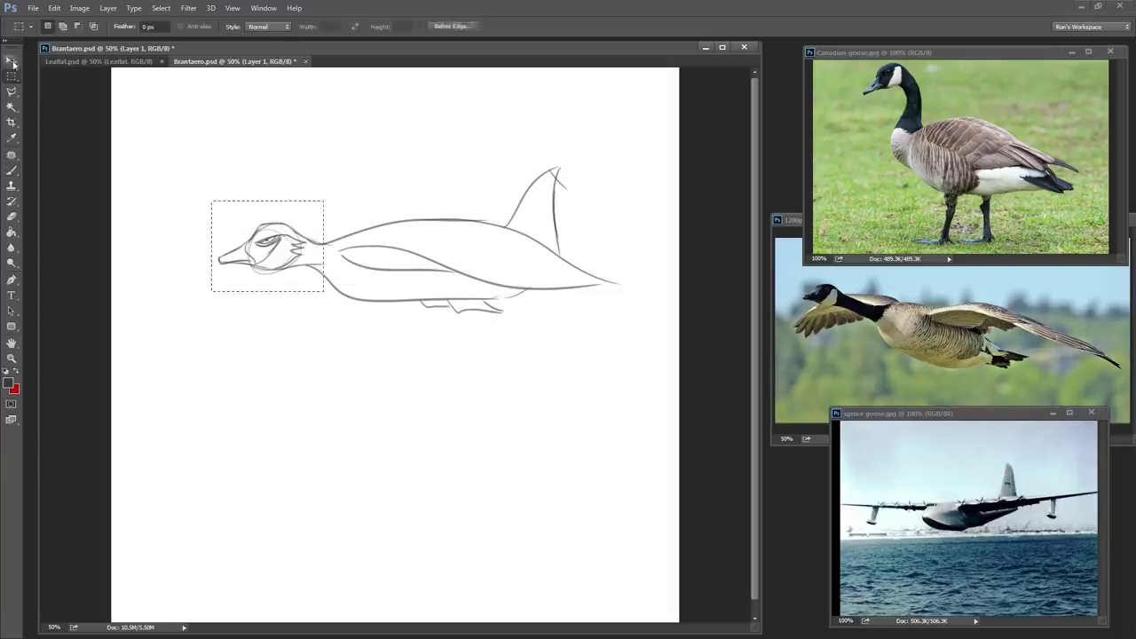
key(v)
drag(297, 226, 299, 246)
key(ctrl+d)
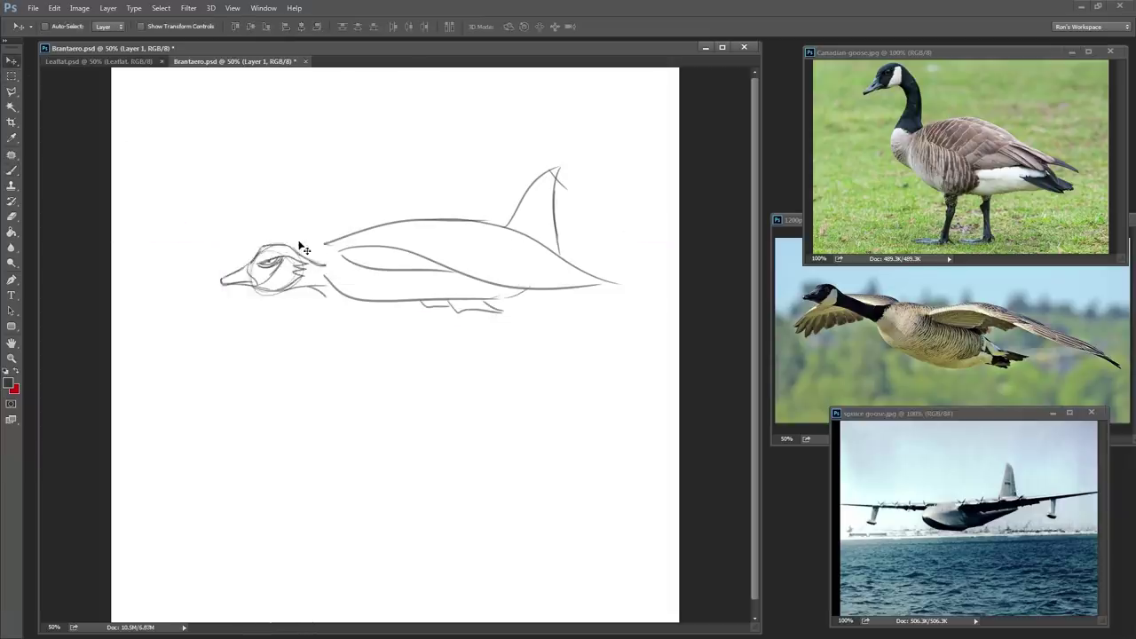
key(b)
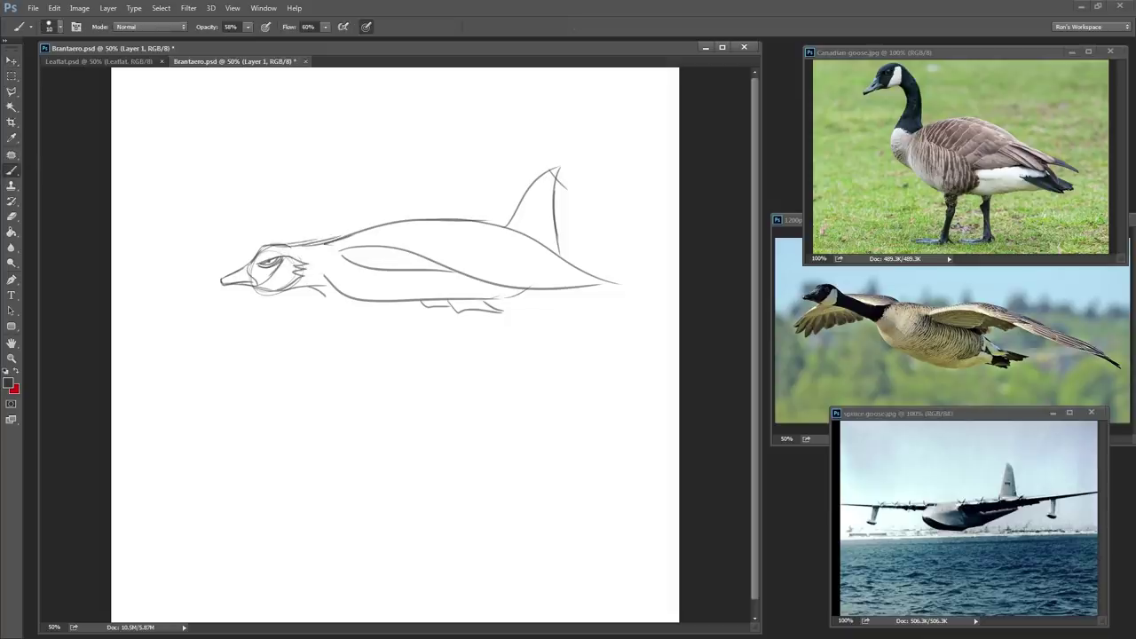
drag(267, 246, 377, 234)
key(ctrl+alt+z)
key(ctrl+alt+z)
key(ctrl+alt+z)
Step: Lower the goose head slightly and redraw the upper neck, back, throat and front edge of the tail fin
key(v)
key(ctrl+d)
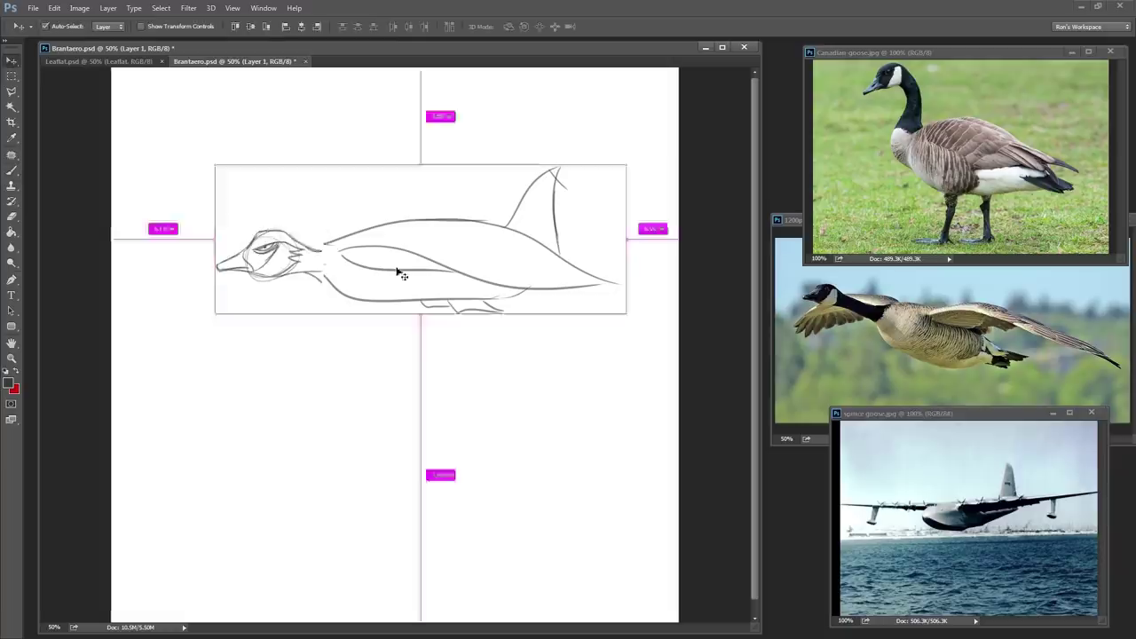
click(12, 173)
drag(260, 233, 437, 210)
drag(293, 227, 470, 218)
drag(303, 270, 333, 285)
drag(506, 231, 559, 182)
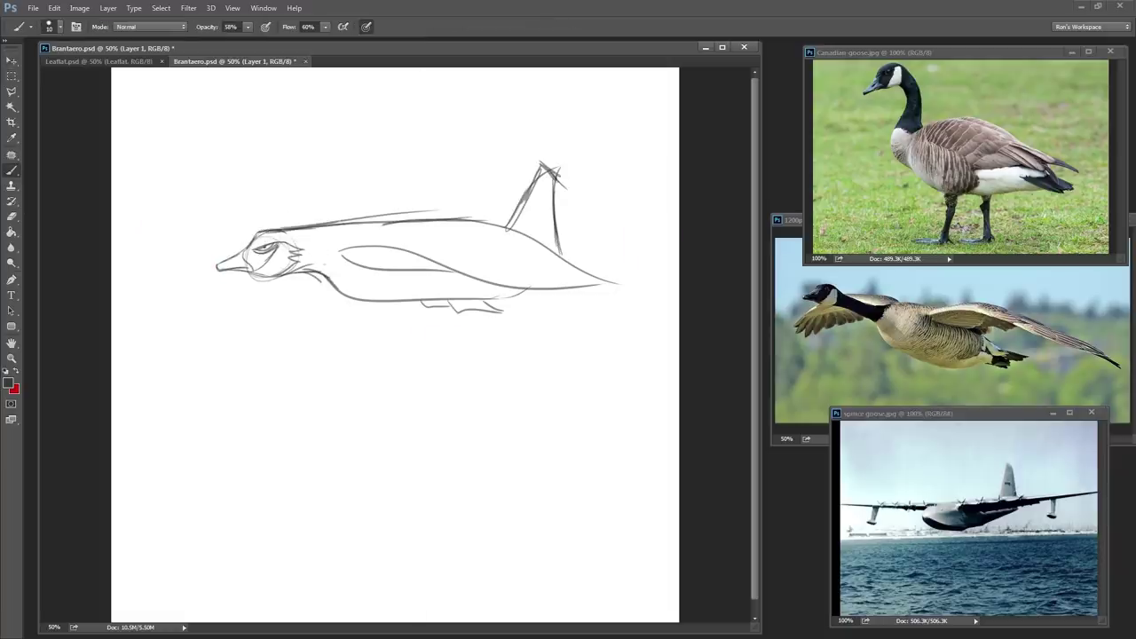
drag(266, 253, 488, 231)
mouse_move(293, 226)
mouse_down()
mouse_move(438, 213)
mouse_move(497, 229)
mouse_up()
drag(268, 230, 532, 233)
key(ctrl+alt+z)
key(ctrl+alt+z)
key(ctrl+alt+z)
key(ctrl+alt+z)
Step: Define the goose's neck with a curved line where it meets the body, a feathered nape and a rounder chest
drag(382, 219, 331, 285)
drag(375, 221, 346, 230)
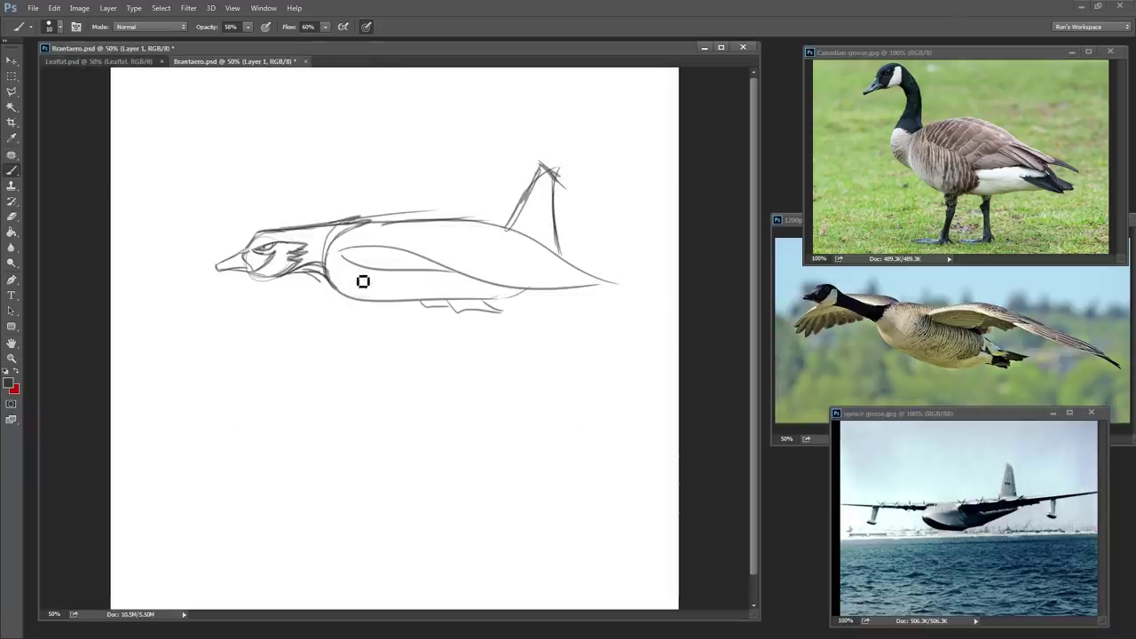
drag(293, 233, 355, 218)
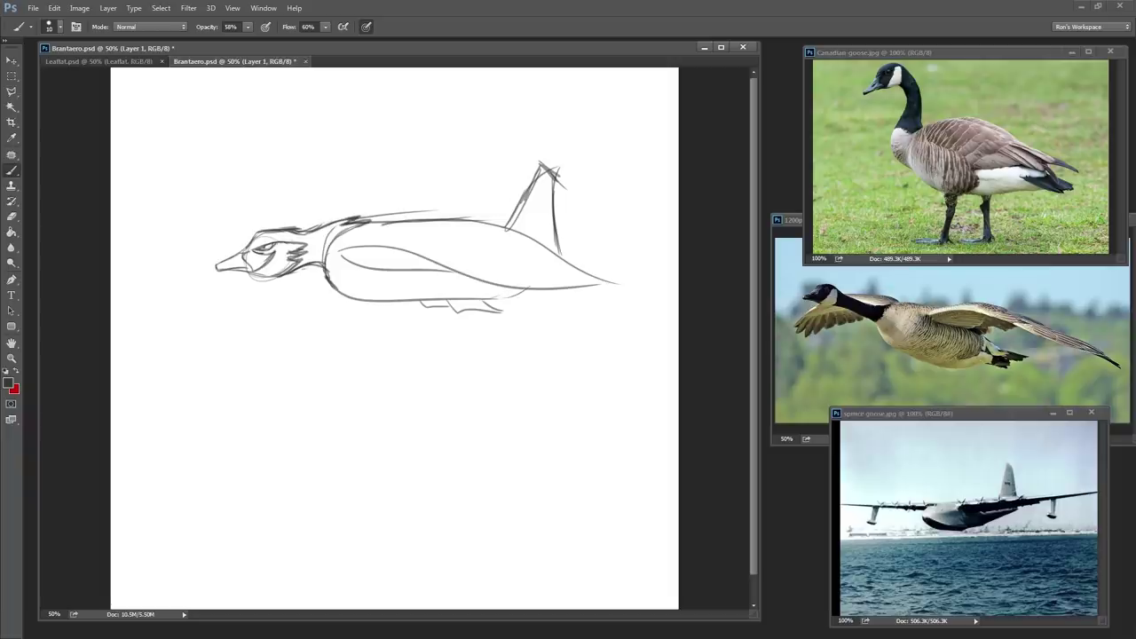
mouse_move(327, 271)
mouse_down()
mouse_move(347, 299)
mouse_move(419, 294)
mouse_up()
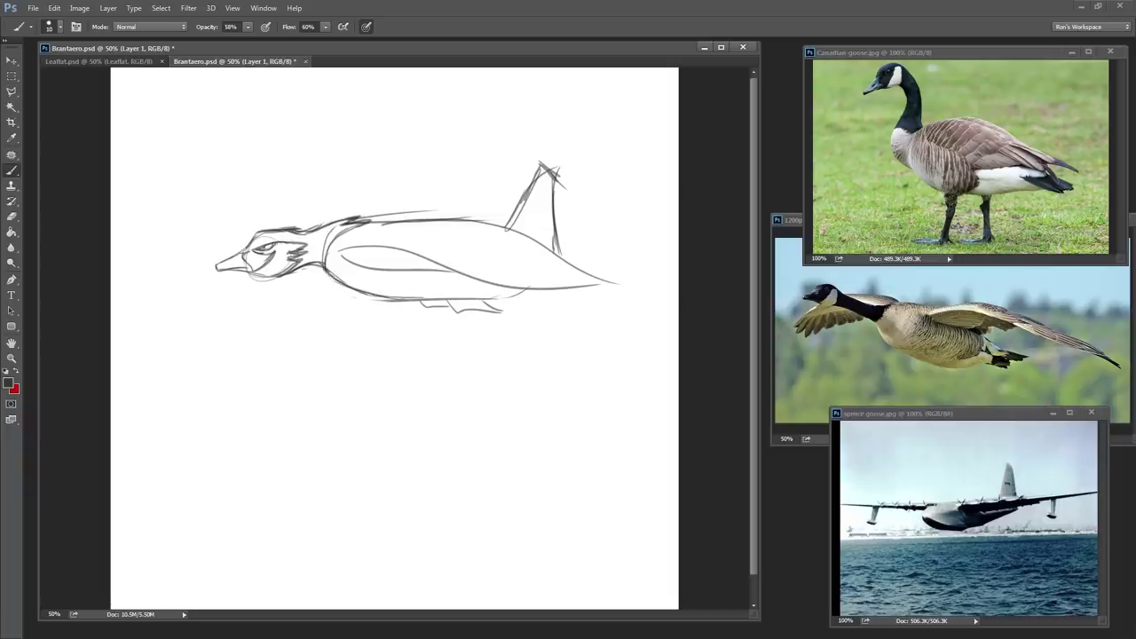
Step: Reshape the folded wing into a tapered tip, add jagged feather marks inside it and straighten the back toward the tail
drag(435, 220, 595, 287)
mouse_move(415, 221)
mouse_down()
mouse_move(542, 269)
mouse_move(618, 278)
mouse_up()
drag(353, 242, 443, 275)
mouse_move(368, 262)
mouse_down()
mouse_move(413, 265)
mouse_move(465, 281)
mouse_up()
drag(451, 224, 520, 222)
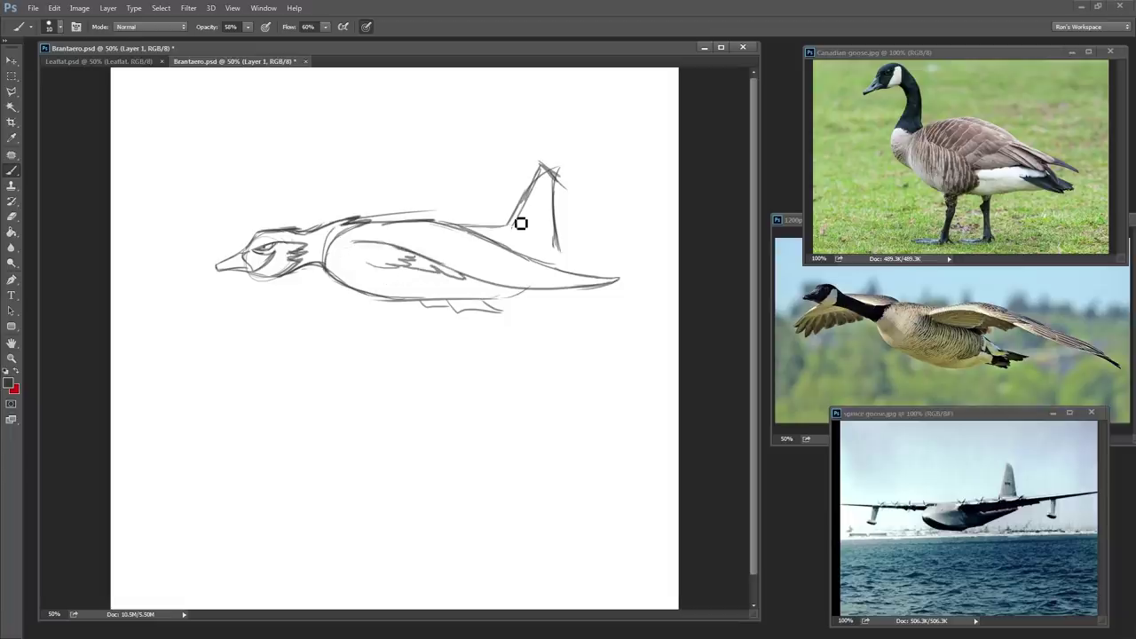
Step: Redraw the upright tail fin with taller pointed feathers and shade it with dark strokes
drag(548, 266, 555, 188)
drag(546, 148, 524, 213)
mouse_move(557, 160)
mouse_down()
mouse_move(546, 227)
mouse_move(513, 229)
mouse_up()
mouse_move(541, 176)
mouse_down()
mouse_move(536, 225)
mouse_move(555, 254)
mouse_up()
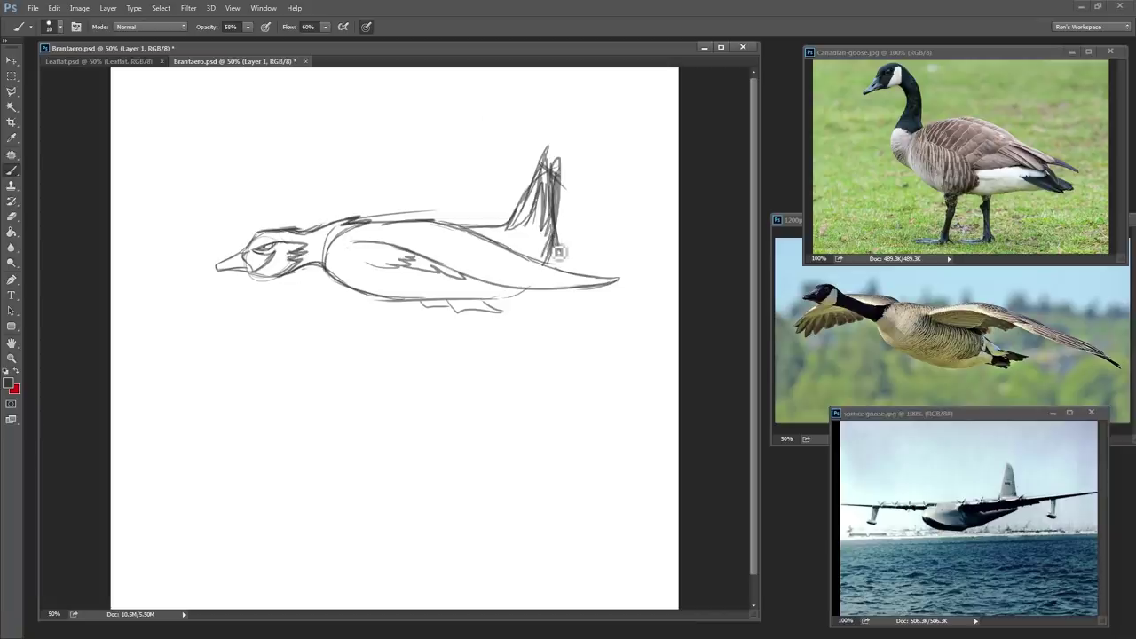
Step: Add short feather marks under the wing and redraw the rear underside with a single tucked foot
drag(369, 282, 379, 268)
mouse_move(394, 286)
mouse_down()
mouse_move(405, 269)
mouse_move(392, 280)
mouse_up()
mouse_move(405, 290)
mouse_down()
mouse_move(415, 280)
mouse_move(500, 308)
mouse_move(514, 292)
mouse_up()
mouse_move(422, 299)
mouse_down()
mouse_move(488, 285)
mouse_move(511, 298)
mouse_up()
drag(500, 289, 509, 297)
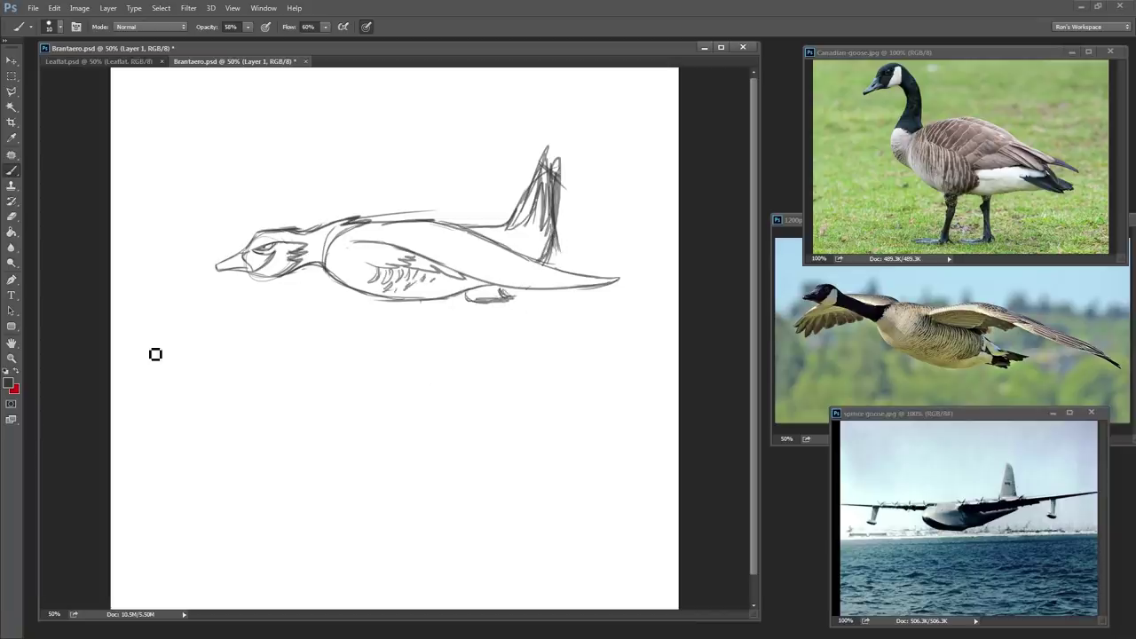
Step: Move the goose sketch to the canvas's lower left, scale it down, and create a new layer for another sketch
key(v)
drag(415, 222, 342, 464)
key(ctrl+t)
drag(564, 387, 500, 414)
drag(448, 486, 393, 482)
key(Return)
key(b)
key(ctrl+shift+alt+n)
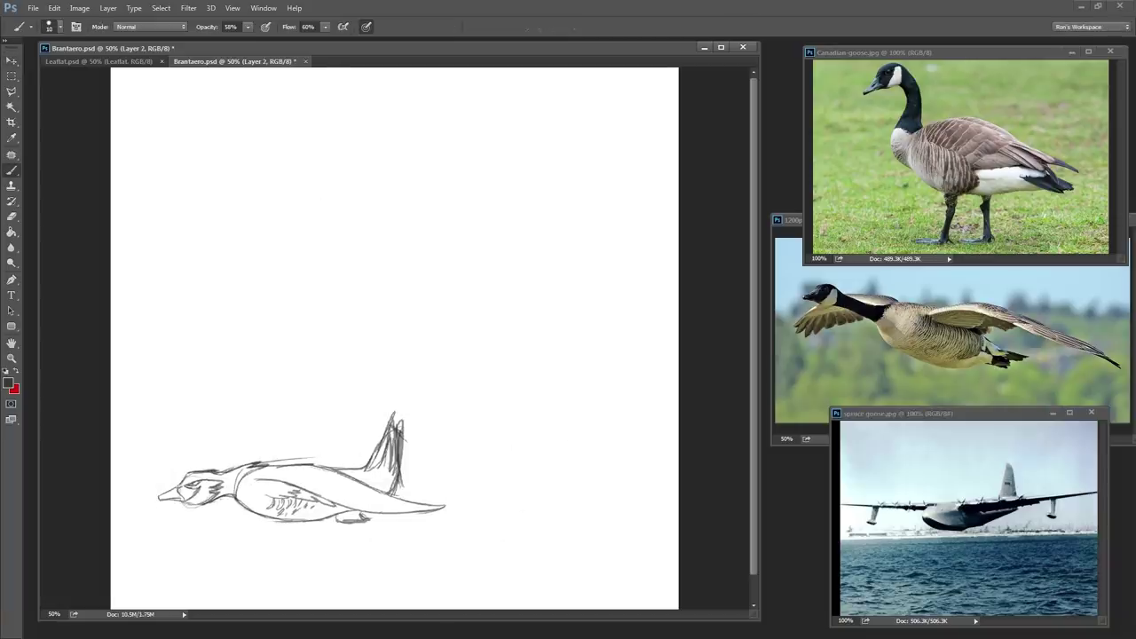
Step: Sketch a sleeker goose above the first one, with a flat head, straight back, rounded belly, long wing and upright tail
drag(229, 181, 483, 170)
mouse_move(260, 189)
mouse_down()
mouse_move(307, 258)
mouse_move(479, 213)
mouse_move(507, 119)
mouse_move(520, 191)
mouse_up()
mouse_move(220, 177)
mouse_down()
mouse_move(178, 179)
mouse_move(257, 213)
mouse_move(149, 202)
mouse_up()
mouse_move(151, 204)
mouse_down()
mouse_move(197, 213)
mouse_move(258, 181)
mouse_move(261, 213)
mouse_up()
mouse_move(317, 173)
mouse_down()
mouse_move(429, 170)
mouse_move(406, 178)
mouse_move(502, 203)
mouse_up()
drag(290, 193, 360, 191)
mouse_move(344, 188)
mouse_down()
mouse_move(371, 204)
mouse_move(523, 226)
mouse_move(548, 216)
mouse_up()
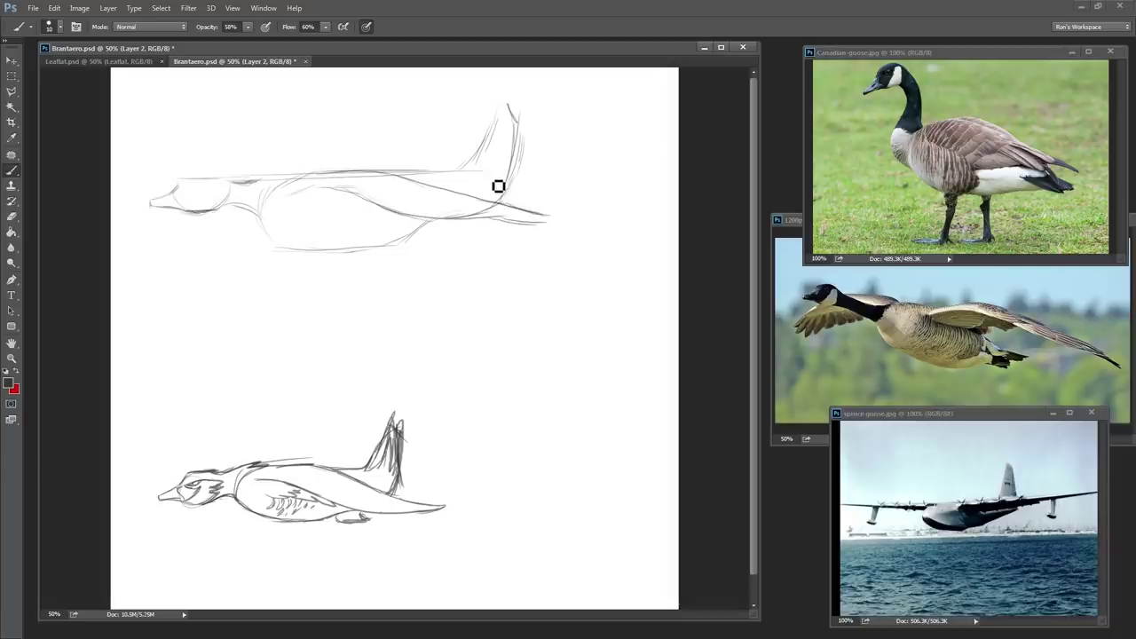
Step: Add wing and belly feathers and a foot, and shade the new goose's head, neck, tail and foot dark grey
drag(300, 200, 353, 208)
mouse_move(413, 240)
mouse_down()
mouse_move(459, 243)
mouse_move(435, 227)
mouse_move(461, 241)
mouse_up()
mouse_move(176, 194)
mouse_down()
mouse_move(153, 206)
mouse_move(218, 188)
mouse_up()
mouse_move(218, 190)
mouse_down()
mouse_move(207, 204)
mouse_move(274, 208)
mouse_move(411, 175)
mouse_move(426, 187)
mouse_move(511, 152)
mouse_move(301, 232)
mouse_move(431, 246)
mouse_move(482, 189)
mouse_move(506, 124)
mouse_up()
mouse_move(178, 197)
mouse_down()
mouse_move(206, 194)
mouse_move(222, 213)
mouse_move(274, 190)
mouse_move(160, 207)
mouse_move(192, 217)
mouse_up()
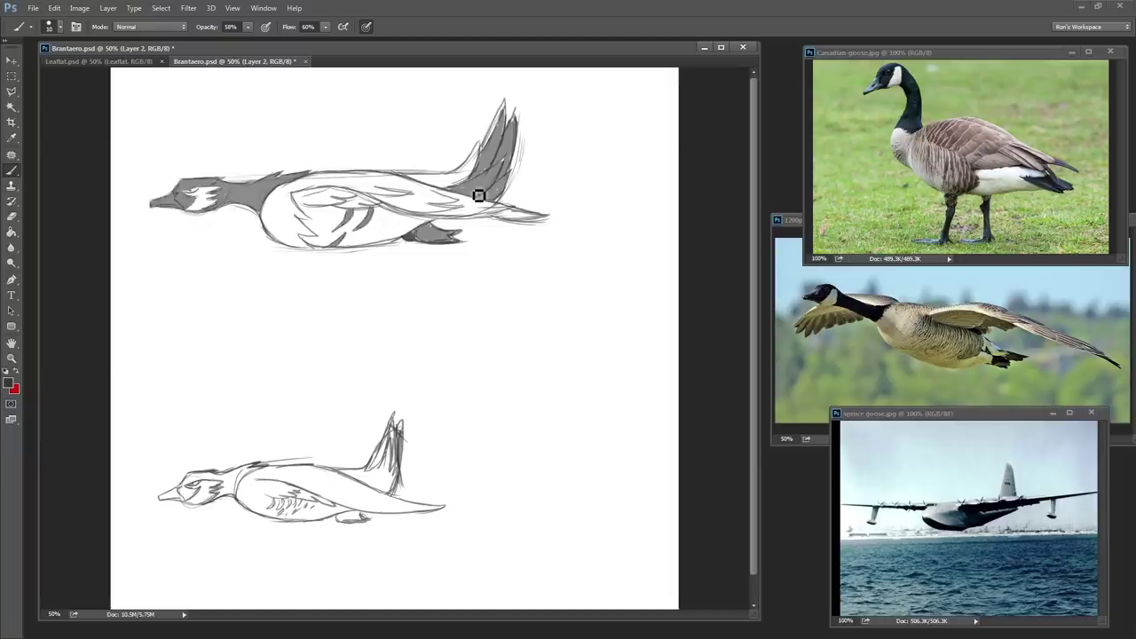
drag(384, 252, 310, 249)
drag(261, 218, 325, 246)
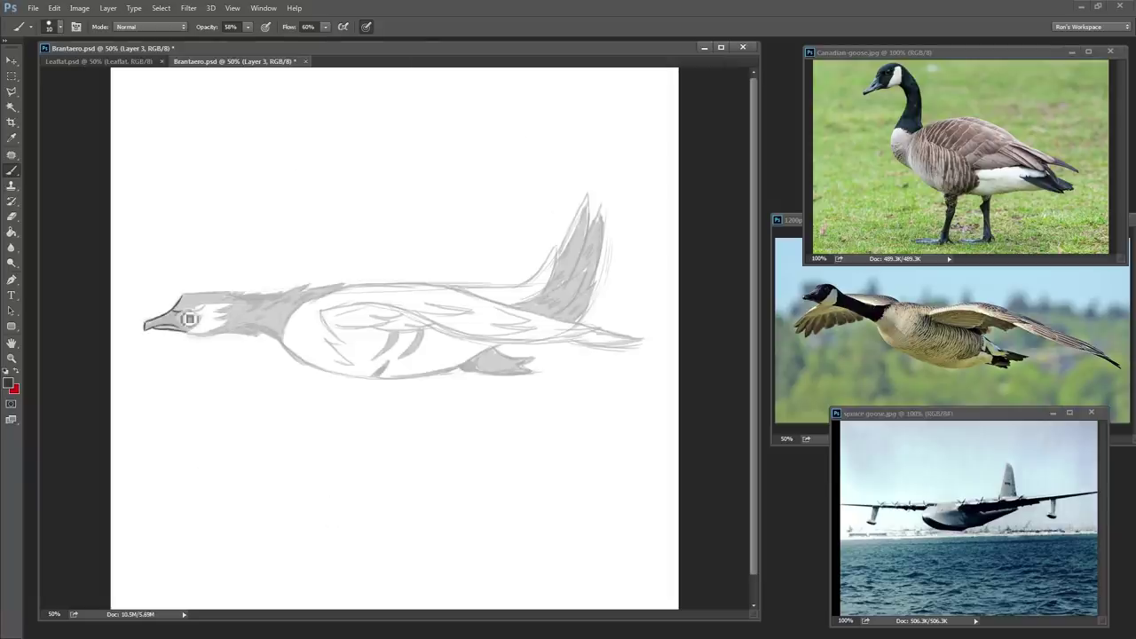
Step: Trace the goose's head, eye, cheek patch and jagged neck feathers with clean lines over the faded sketch
drag(183, 330, 261, 340)
mouse_move(183, 295)
mouse_down()
mouse_move(344, 284)
mouse_move(283, 342)
mouse_up()
mouse_move(186, 310)
mouse_down()
mouse_move(206, 303)
mouse_move(215, 332)
mouse_move(200, 311)
mouse_move(252, 309)
mouse_up()
Step: Trace the goose's belly, back, wing feathers, tail and foot with clean dark lines over the faded sketch
mouse_move(282, 342)
mouse_down()
mouse_move(339, 373)
mouse_move(490, 354)
mouse_up()
mouse_move(342, 285)
mouse_down()
mouse_move(426, 285)
mouse_move(607, 325)
mouse_up()
mouse_move(606, 325)
mouse_down()
mouse_move(573, 340)
mouse_move(644, 339)
mouse_up()
mouse_move(644, 339)
mouse_down()
mouse_move(499, 346)
mouse_move(436, 310)
mouse_move(349, 361)
mouse_move(510, 284)
mouse_move(581, 209)
mouse_move(604, 296)
mouse_move(528, 370)
mouse_up()
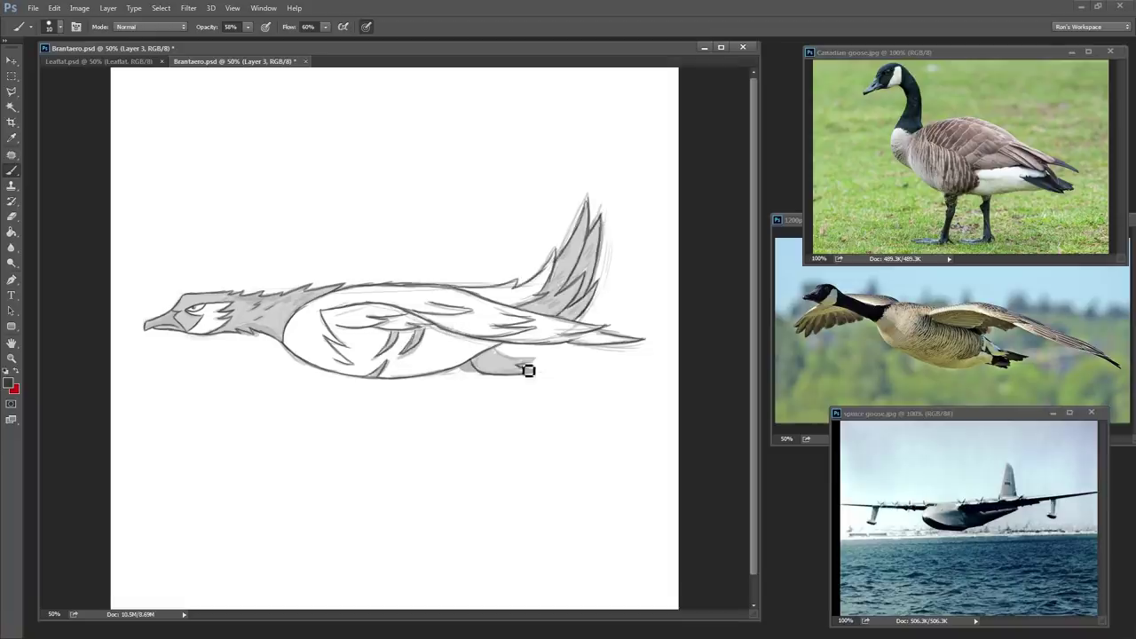